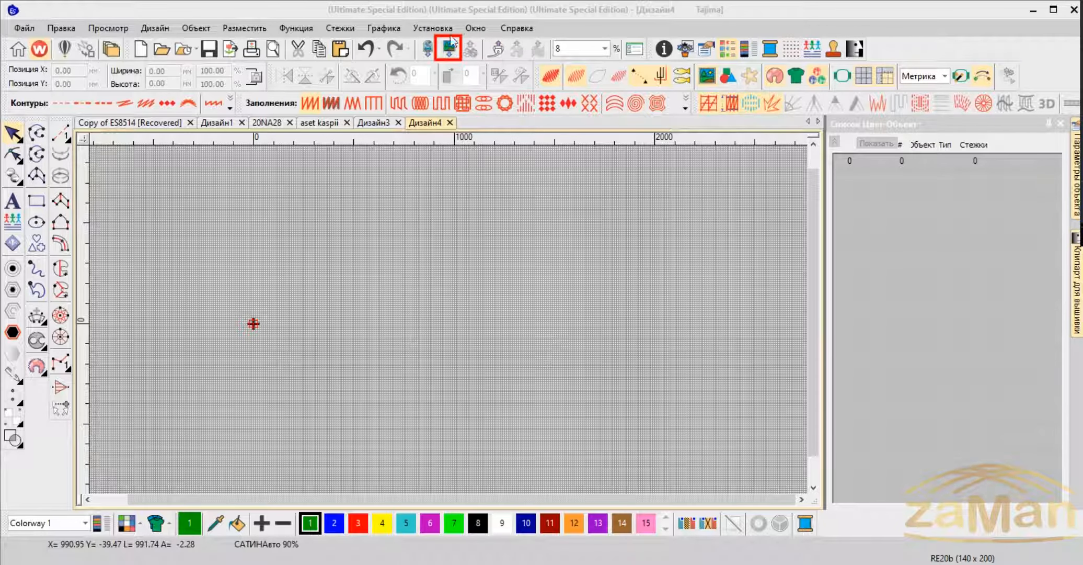
- Insert the Korona image from the Korona folder into the embroidery design
{"action": "left_click", "coordinate": [449, 49]}
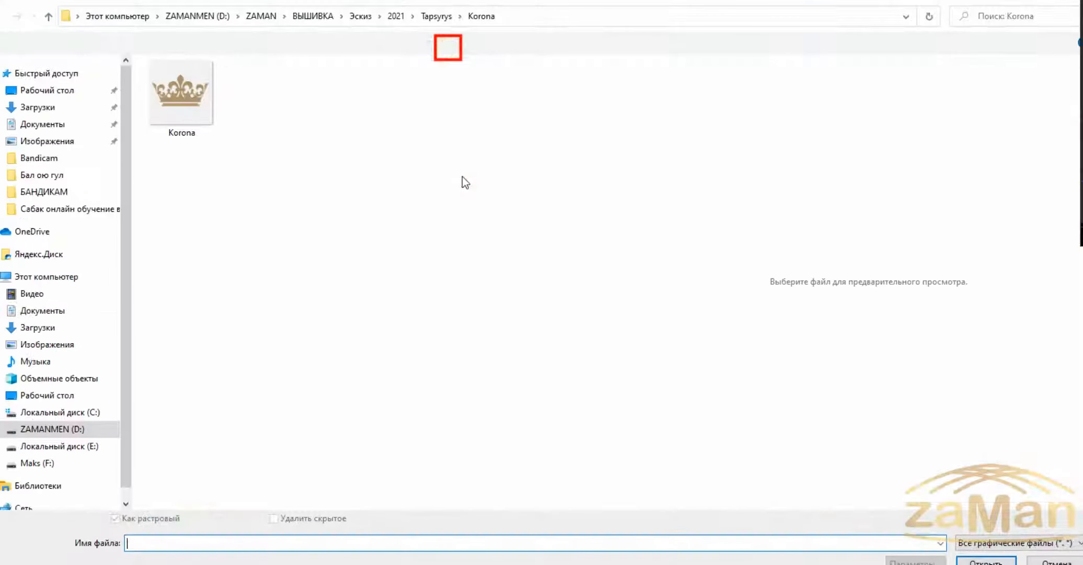
{"action": "left_click", "coordinate": [181, 104]}
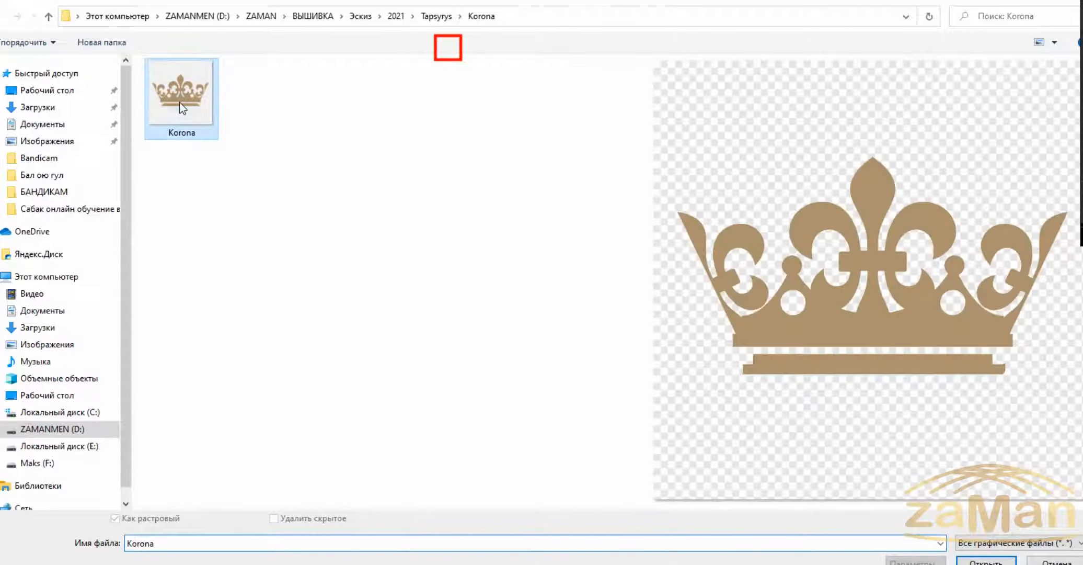
{"action": "left_click", "coordinate": [981, 561]}
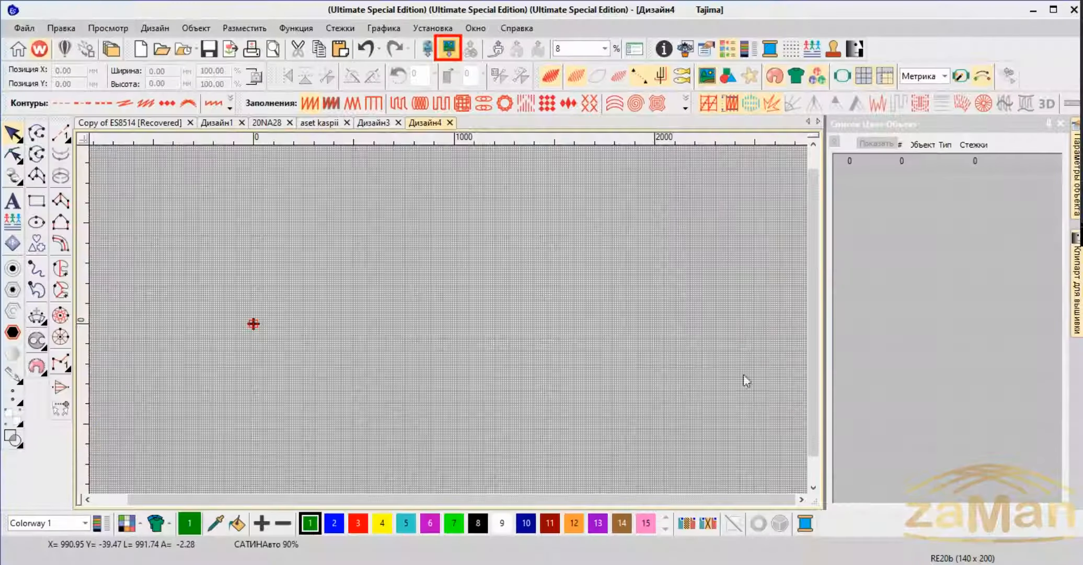
- Move the crown image away from the design origin to about X 634 mm, Y 307 mm
{"action": "scroll", "coordinate": [302, 335], "scroll_direction": "up", "scroll_amount": 8}
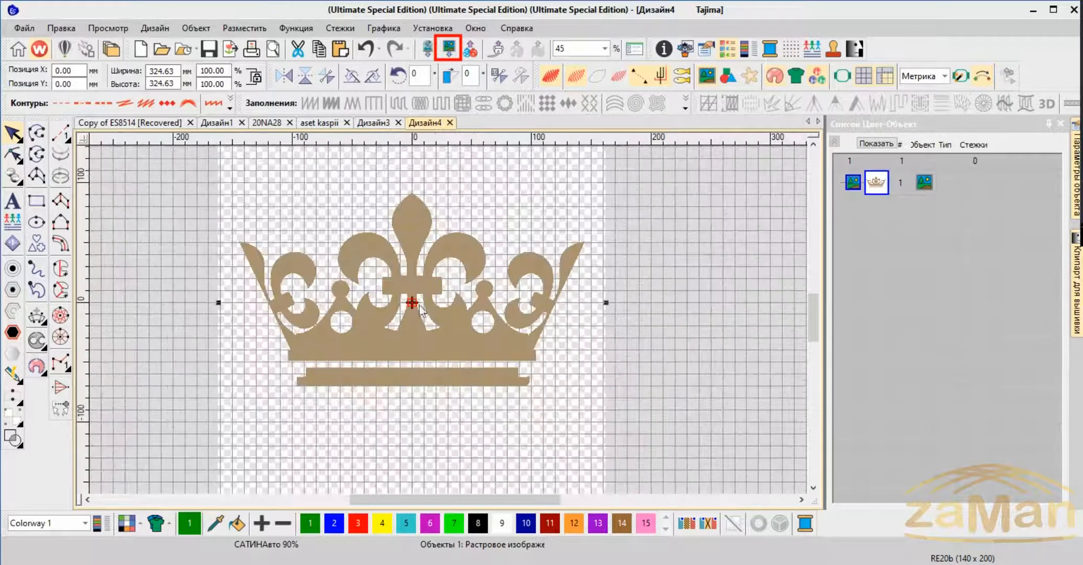
{"action": "scroll", "coordinate": [448, 320], "scroll_direction": "down", "scroll_amount": 4}
{"action": "left_click_drag", "start_coordinate": [430, 320], "coordinate": [579, 246]}
{"action": "scroll", "coordinate": [464, 371], "scroll_direction": "down", "scroll_amount": 2}
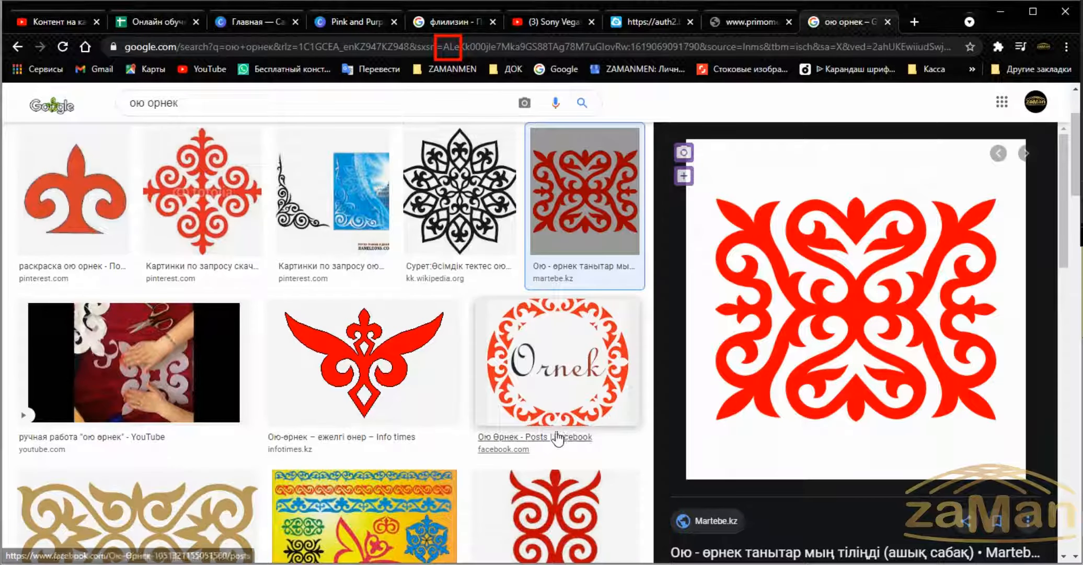
- Copy the enlarged red ornament picture from the browser's image search and paste it into the embroidery design
{"action": "right_click", "coordinate": [820, 298]}
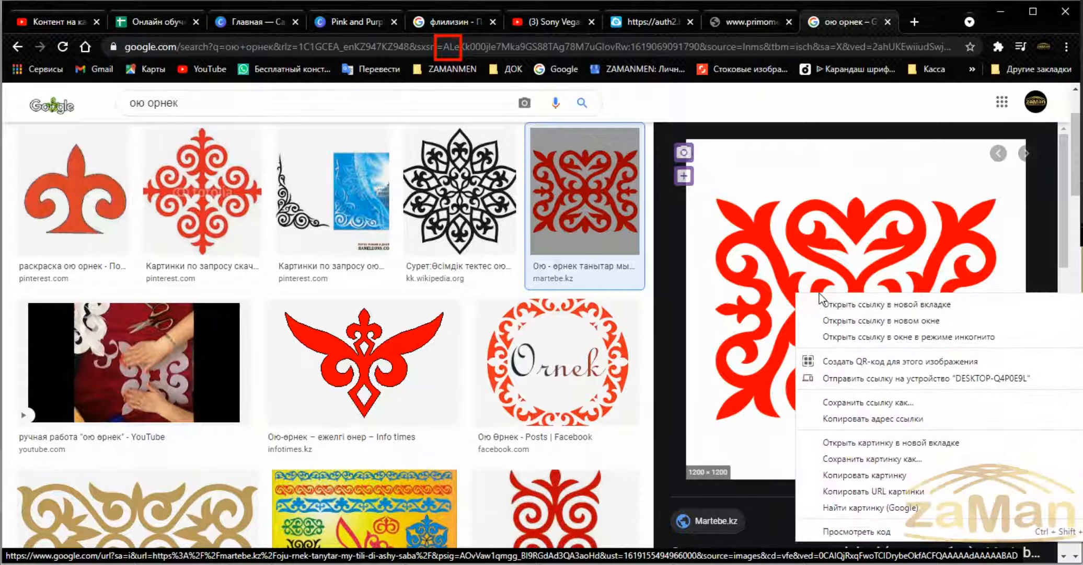
{"action": "left_click", "coordinate": [820, 477]}
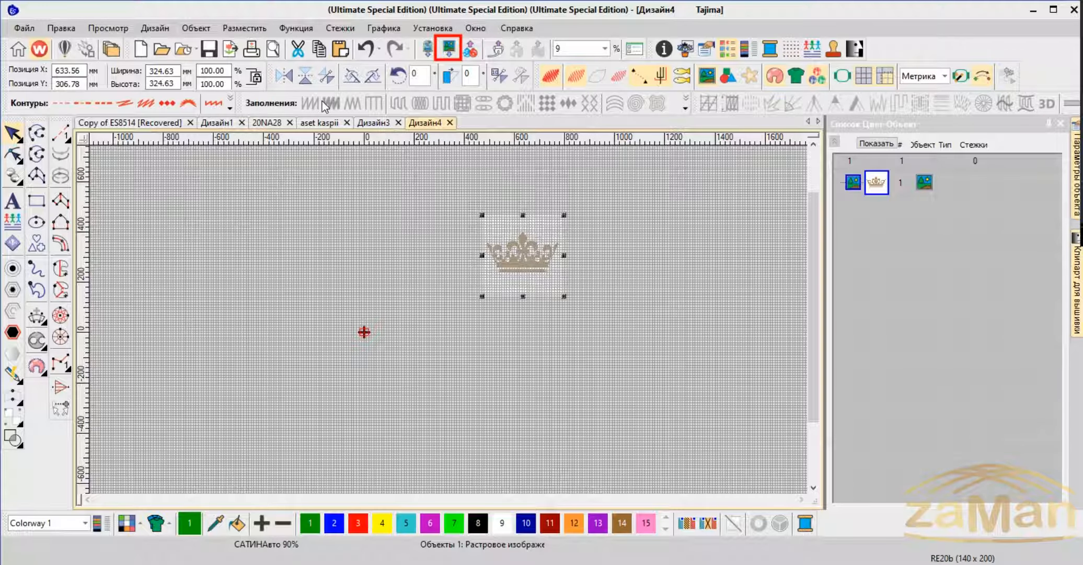
{"action": "left_click", "coordinate": [63, 33]}
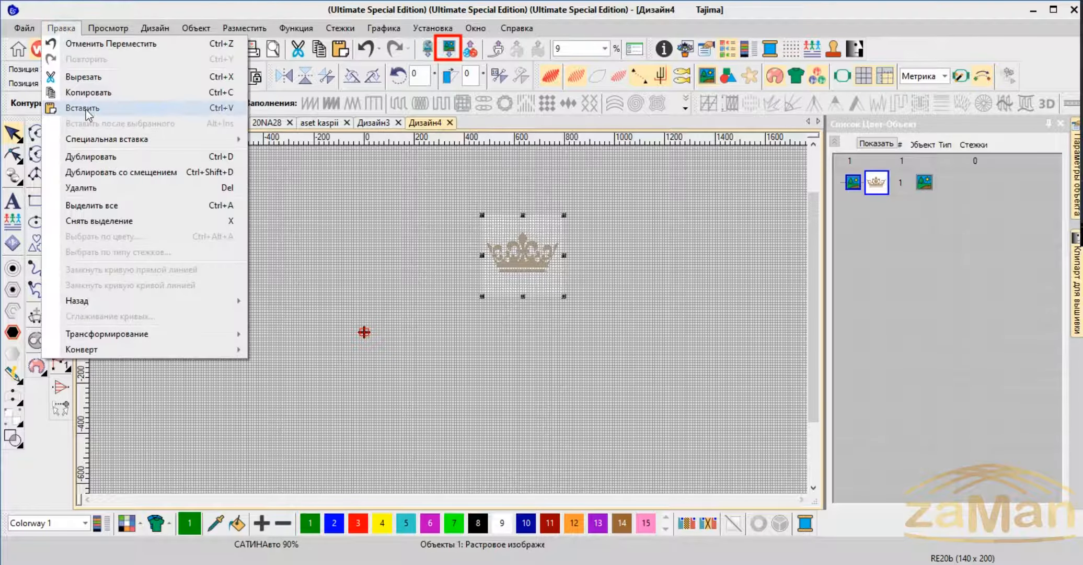
{"action": "left_click", "coordinate": [84, 108]}
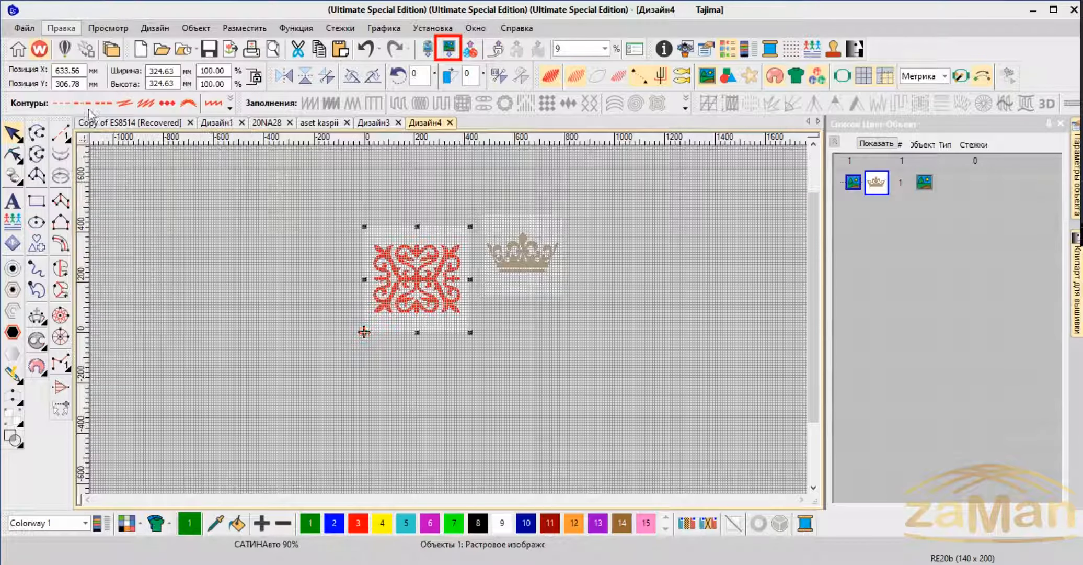
- Move the pasted ornament below the crown, to about X 597 mm, Y -106 mm
{"action": "left_click_drag", "start_coordinate": [437, 273], "coordinate": [523, 357]}
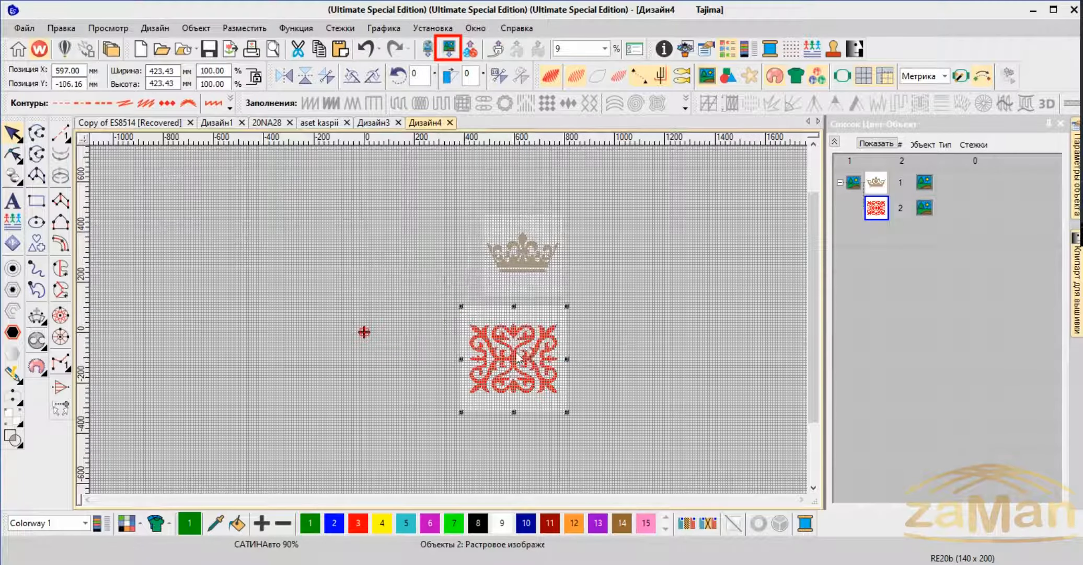
{"action": "scroll", "coordinate": [444, 321], "scroll_direction": "up", "scroll_amount": 8}
{"action": "scroll", "coordinate": [452, 327], "scroll_direction": "down", "scroll_amount": 4}
{"action": "scroll", "coordinate": [453, 326], "scroll_direction": "up", "scroll_amount": 1}
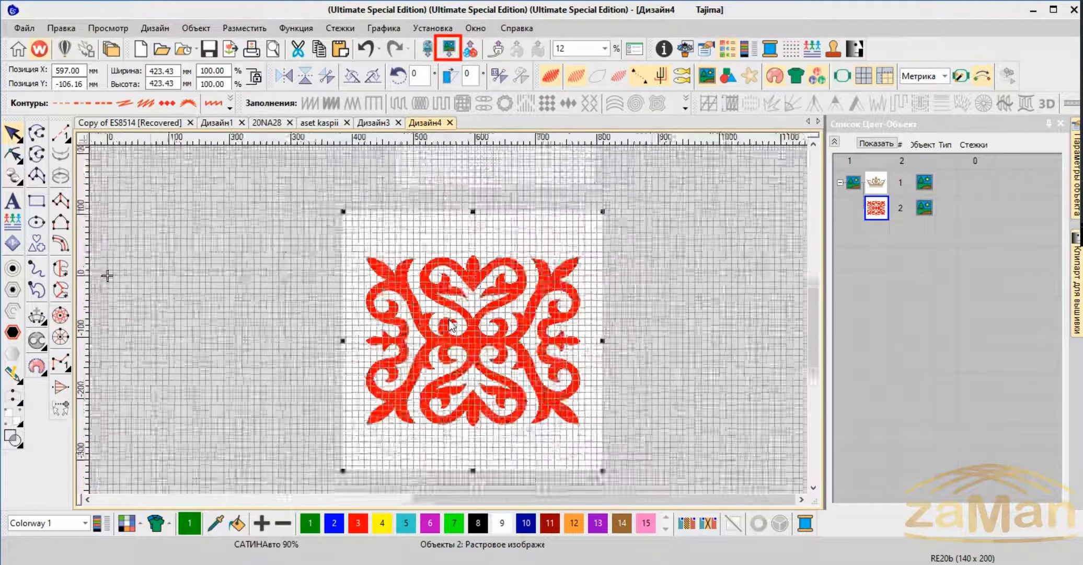
{"action": "scroll", "coordinate": [373, 296], "scroll_direction": "down", "scroll_amount": 4}
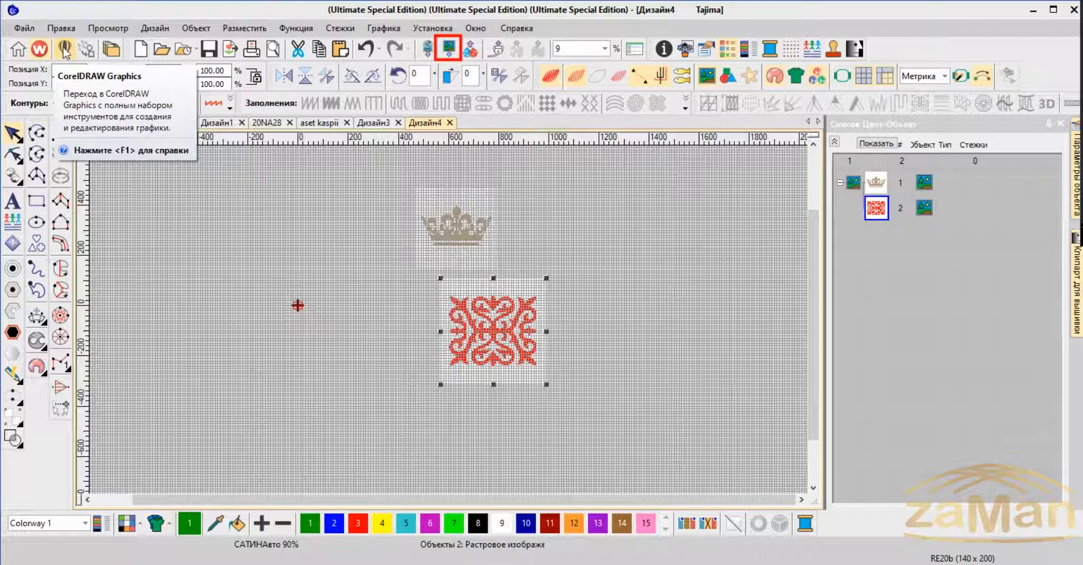
- Switch to CorelDRAW Graphics and choose the image "барс вектор полный" from D:\ZAMAN\ВЫШИВКА\Эскиз for import
{"action": "left_click", "coordinate": [65, 50]}
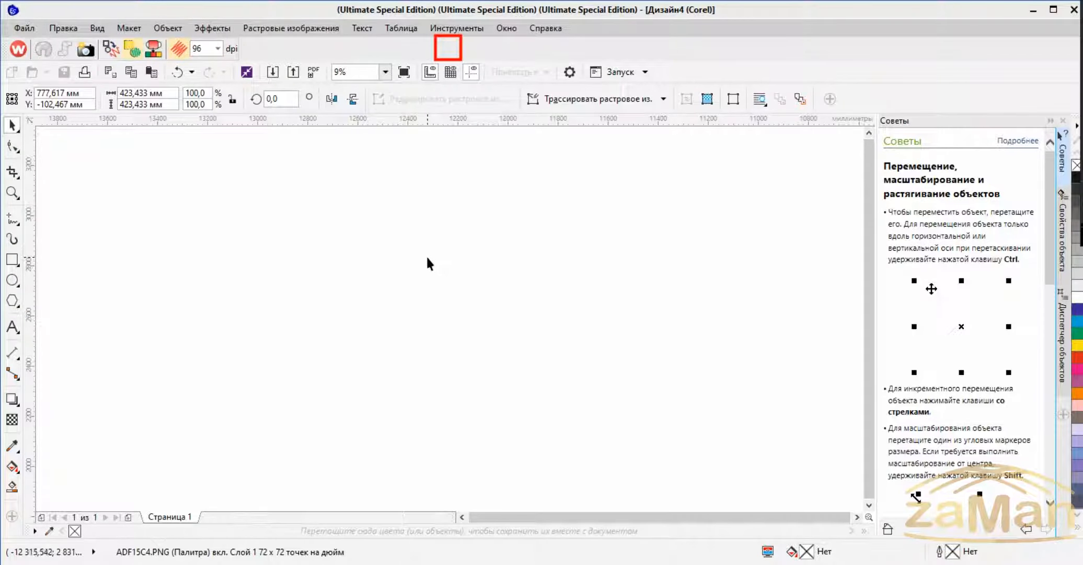
{"action": "left_click", "coordinate": [24, 31]}
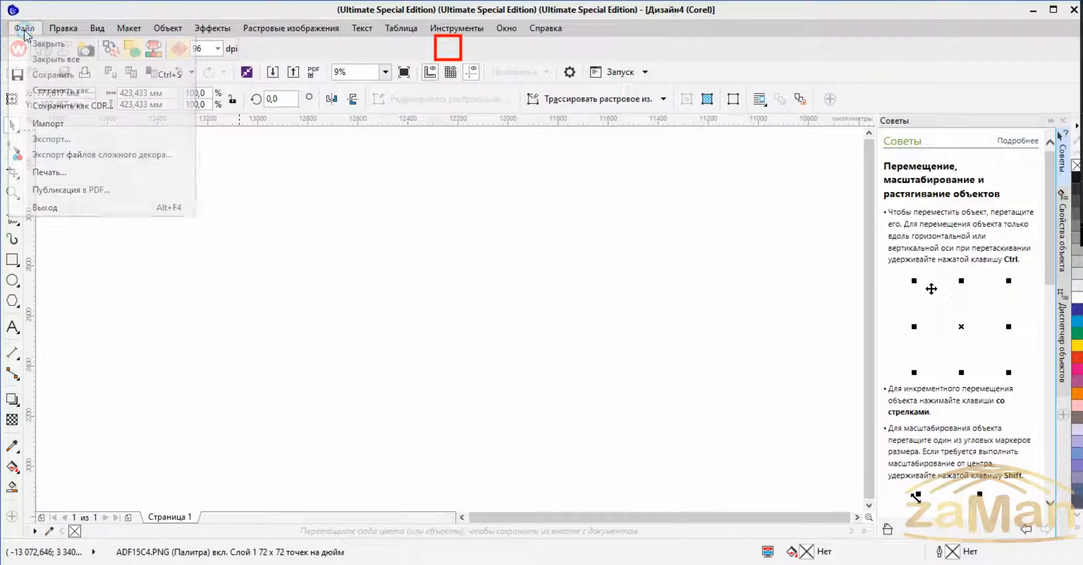
{"action": "left_click", "coordinate": [65, 126]}
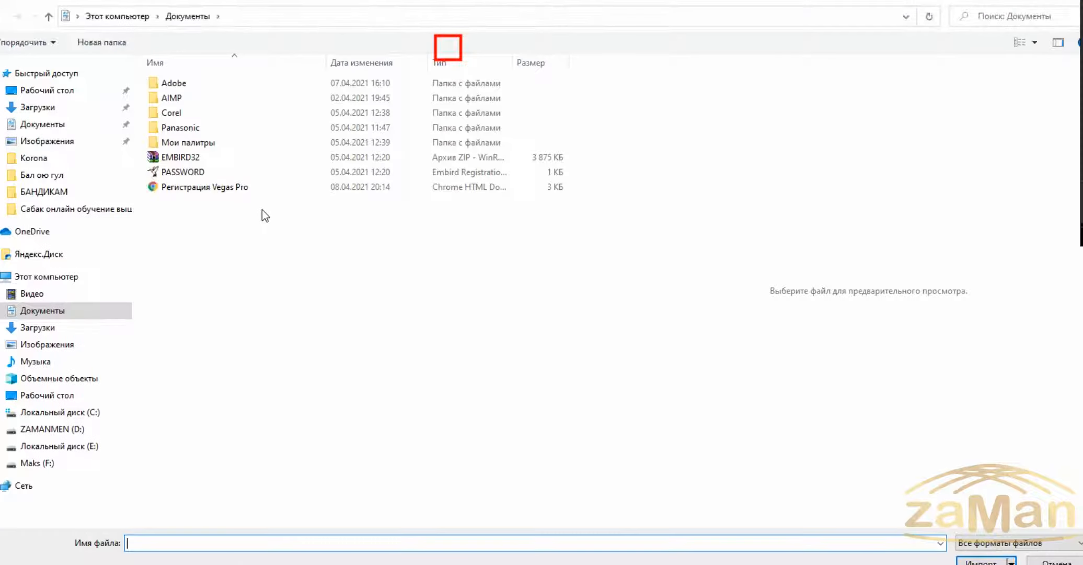
{"action": "left_click", "coordinate": [63, 429]}
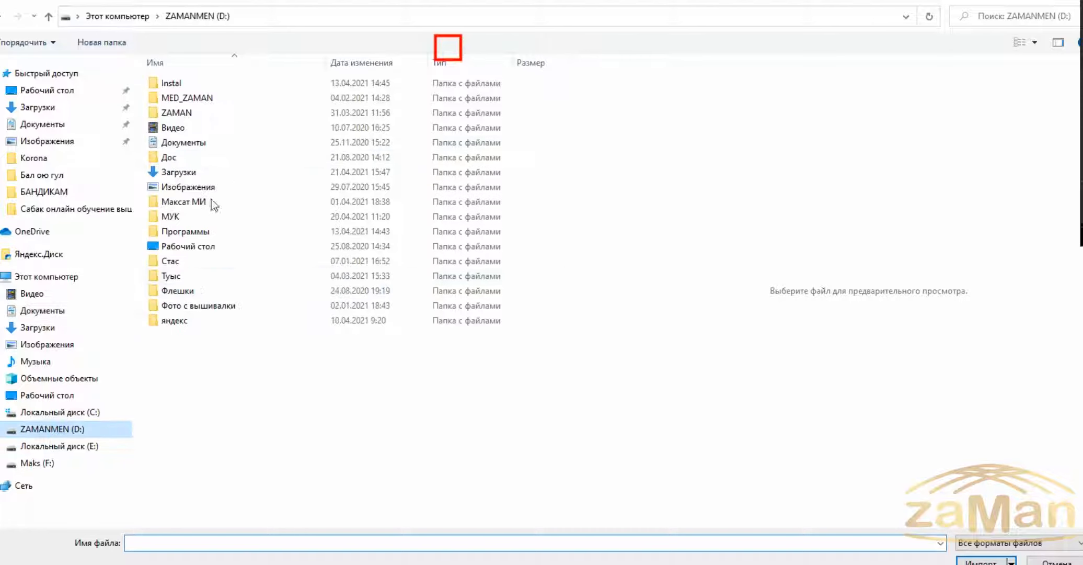
{"action": "double_click", "coordinate": [212, 112]}
{"action": "double_click", "coordinate": [205, 96]}
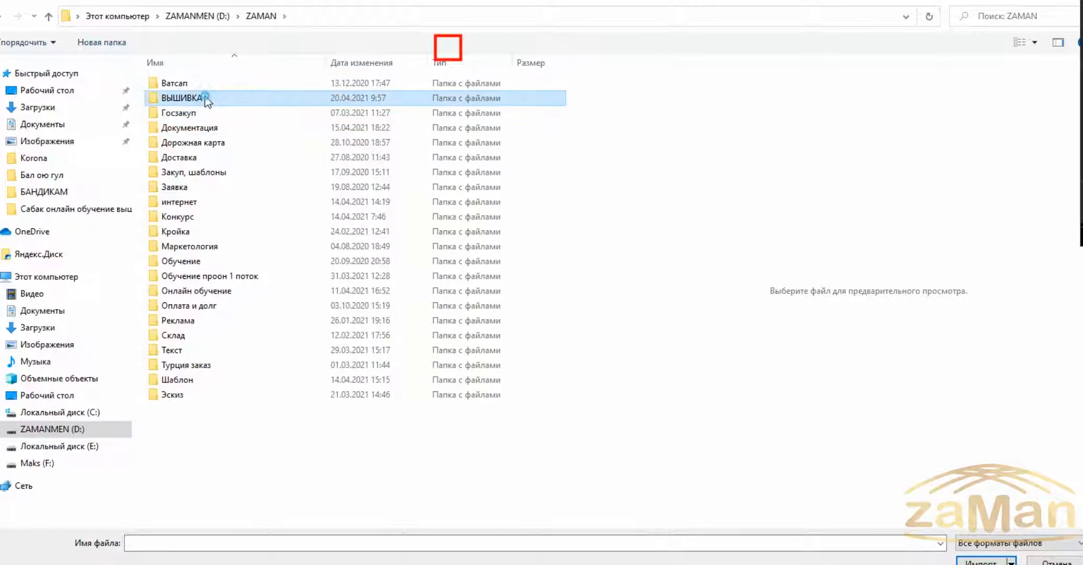
{"action": "double_click", "coordinate": [199, 172]}
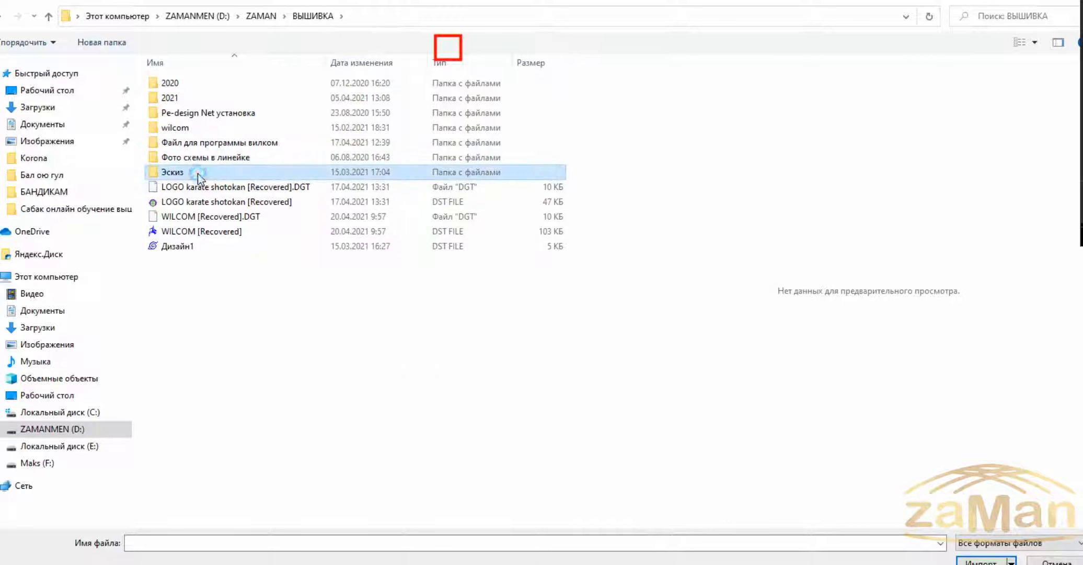
{"action": "left_click", "coordinate": [369, 113]}
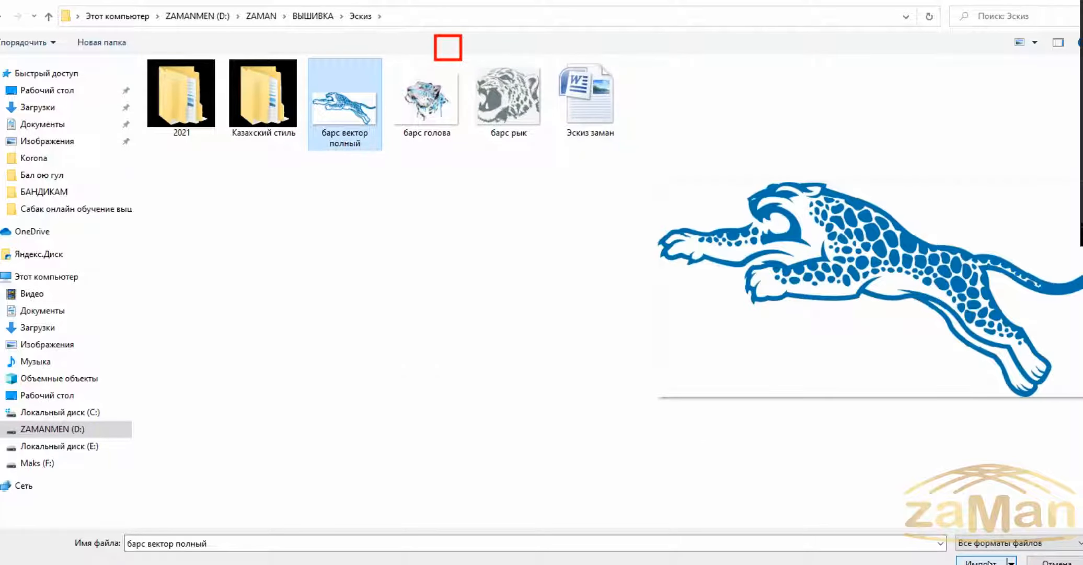
{"action": "left_click", "coordinate": [987, 561]}
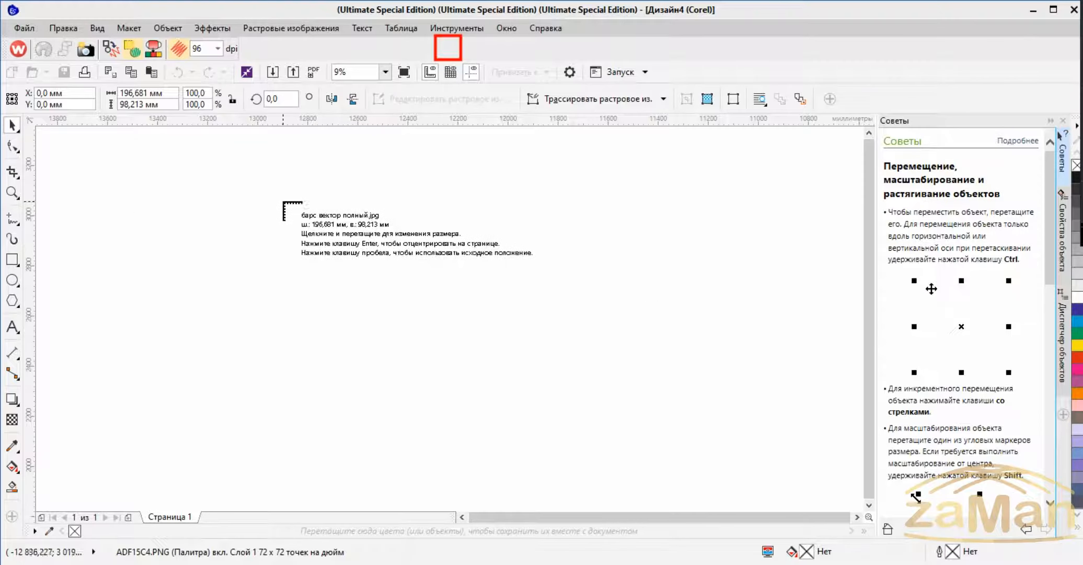
- Place the imported leopard image at its original size at the page's upper-left corner
{"action": "scroll", "coordinate": [281, 196], "scroll_direction": "down", "scroll_amount": 3}
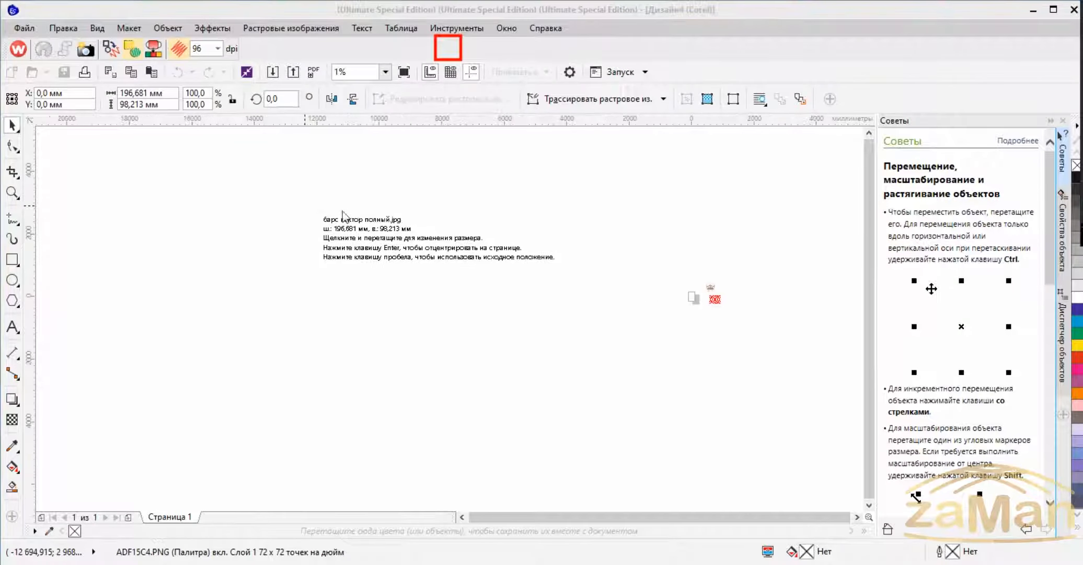
{"action": "left_click", "coordinate": [656, 330]}
{"action": "scroll", "coordinate": [491, 293], "scroll_direction": "up", "scroll_amount": 3}
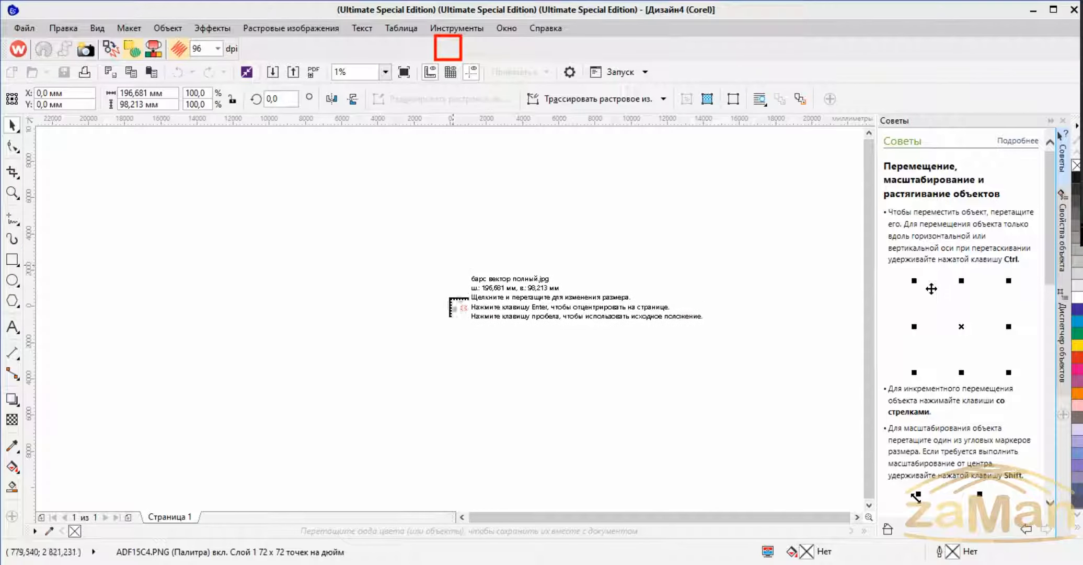
{"action": "scroll", "coordinate": [627, 298], "scroll_direction": "down", "scroll_amount": 3}
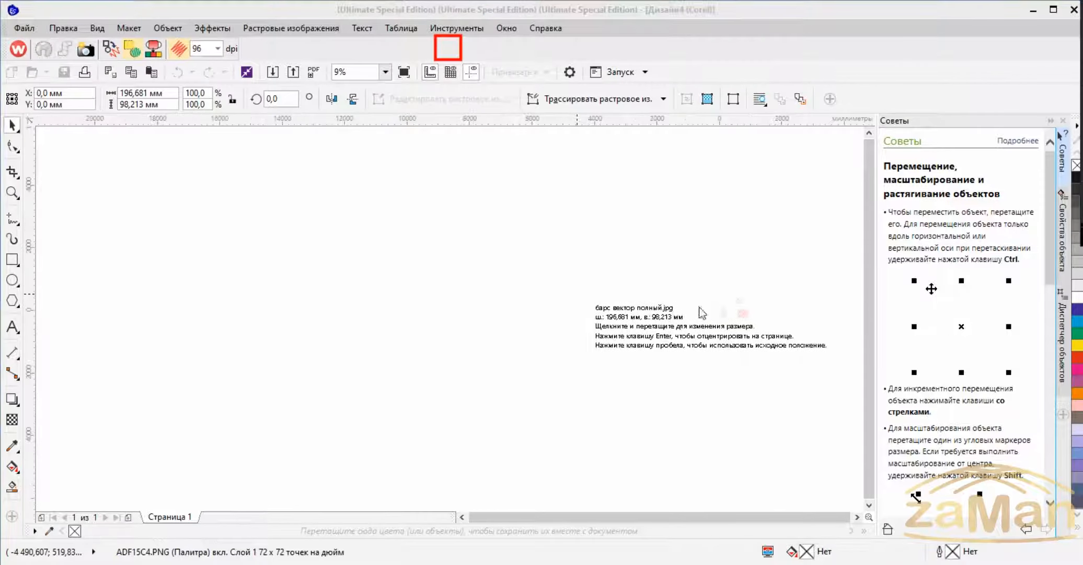
{"action": "left_click", "coordinate": [648, 333]}
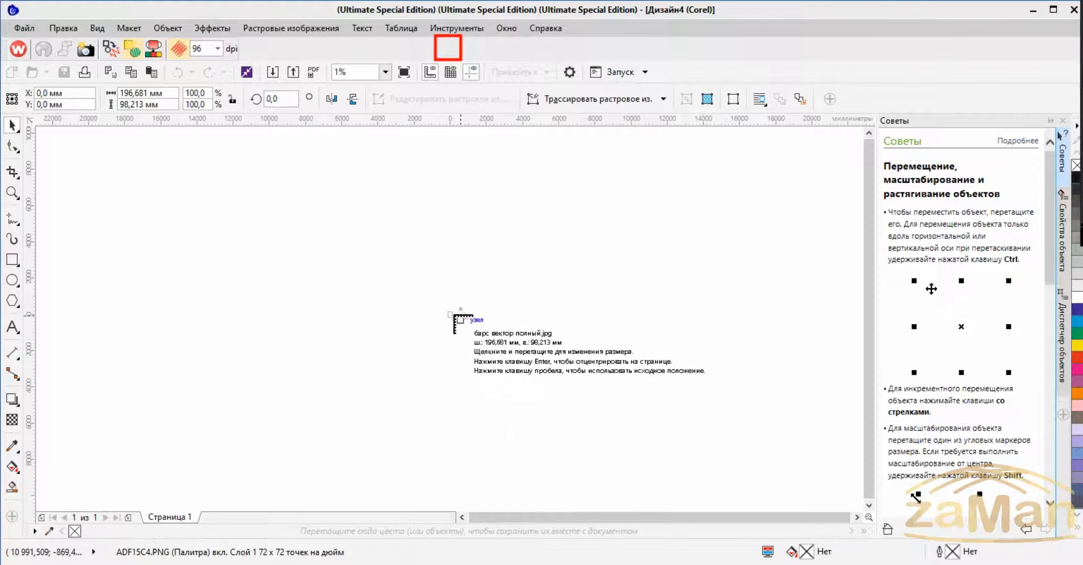
{"action": "scroll", "coordinate": [459, 319], "scroll_direction": "up", "scroll_amount": 2}
{"action": "scroll", "coordinate": [766, 314], "scroll_direction": "up", "scroll_amount": 9}
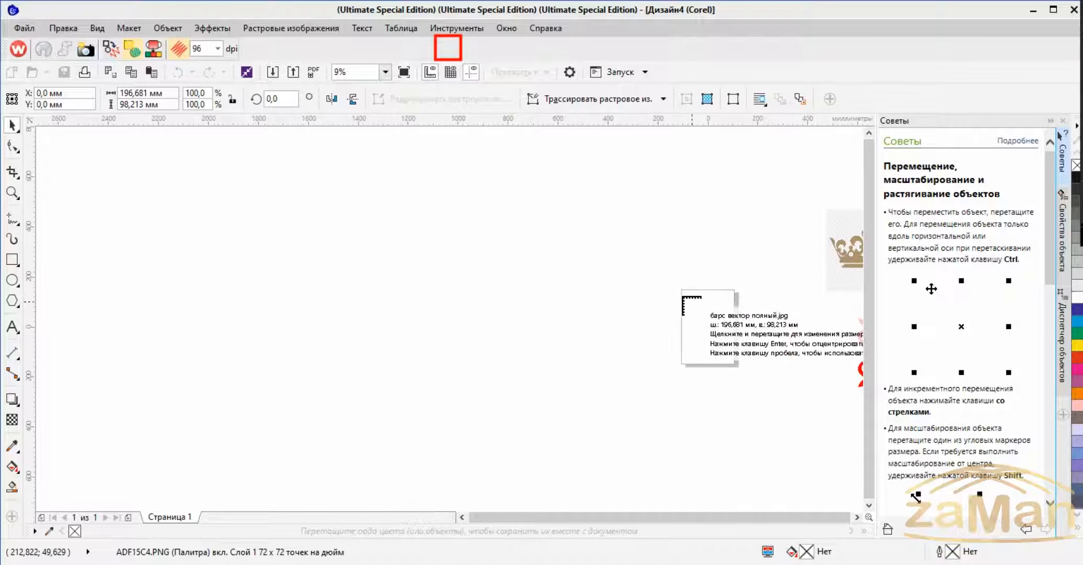
{"action": "left_click", "coordinate": [638, 240]}
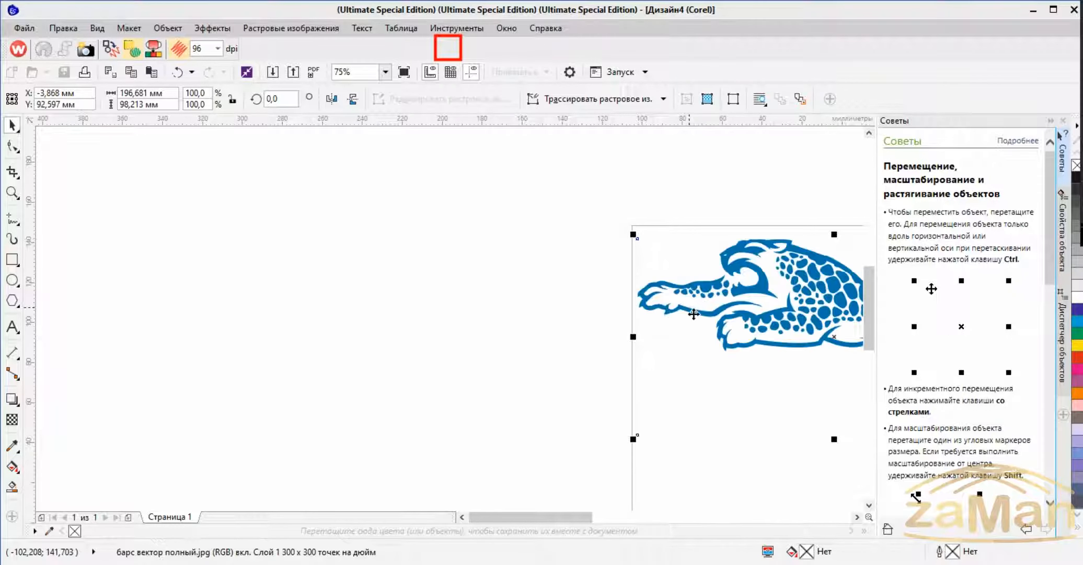
- Move the leopard image above the page, to about X -17 mm, Y 232 mm
{"action": "scroll", "coordinate": [785, 331], "scroll_direction": "down", "scroll_amount": 6}
{"action": "scroll", "coordinate": [794, 334], "scroll_direction": "up", "scroll_amount": 8}
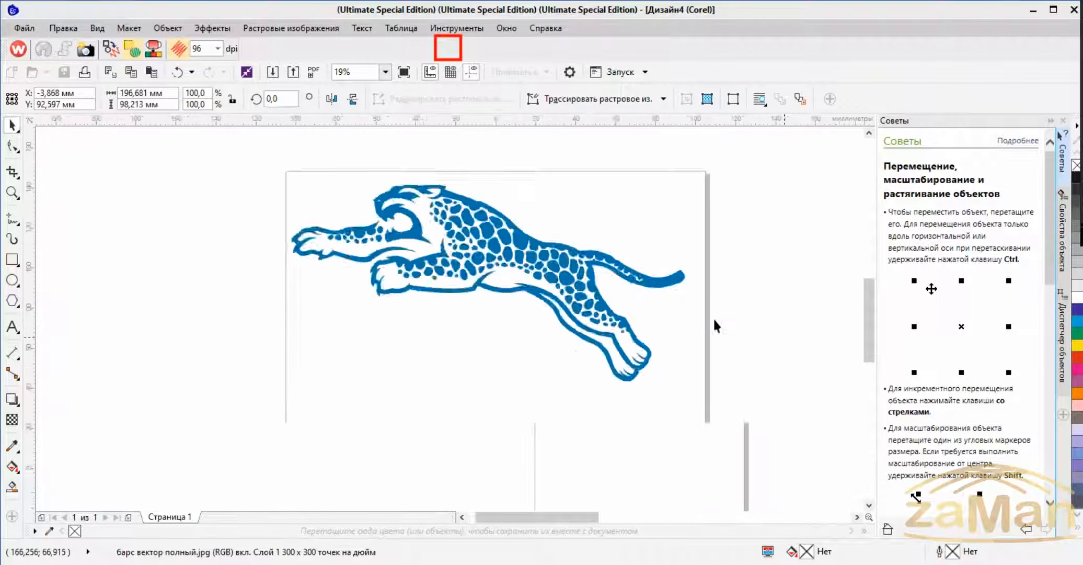
{"action": "scroll", "coordinate": [461, 276], "scroll_direction": "down", "scroll_amount": 4}
{"action": "left_click_drag", "start_coordinate": [461, 276], "coordinate": [448, 137]}
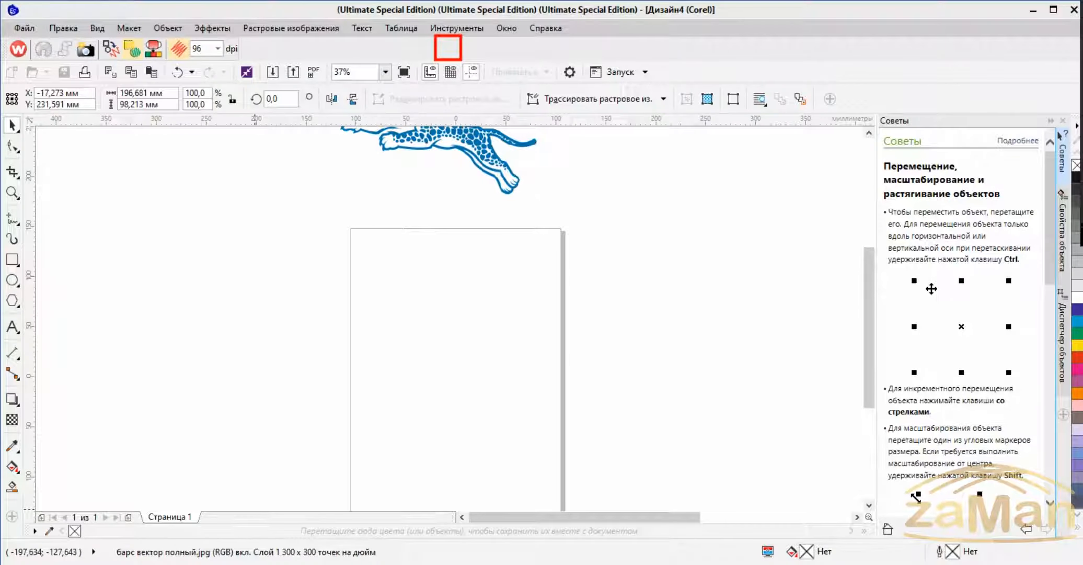
- Switch to the browser and copy the enlarged red ornament picture from the image search results
{"action": "key", "text": "alt+Tab"}
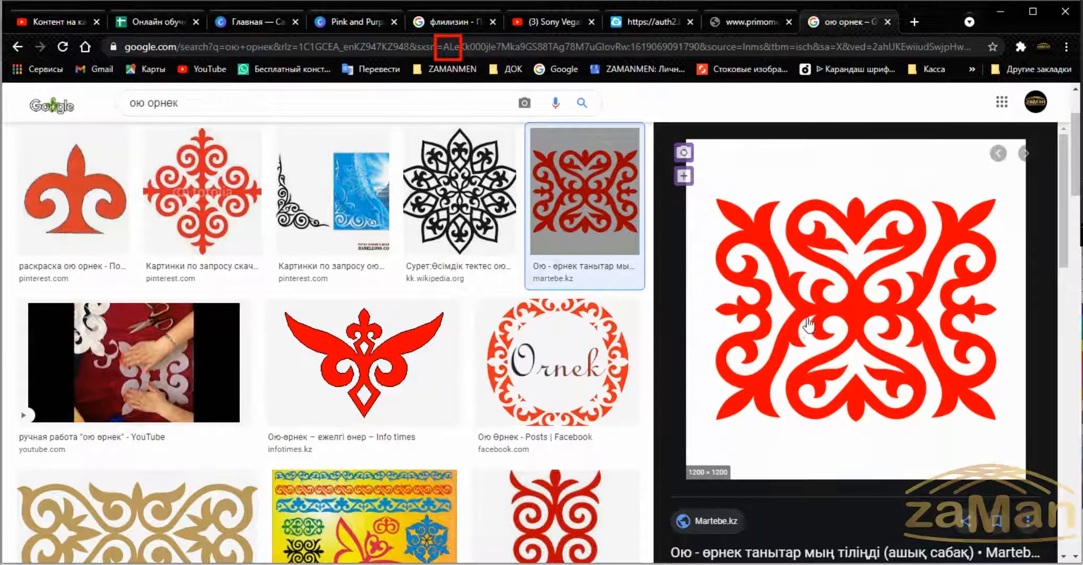
{"action": "scroll", "coordinate": [789, 333], "scroll_direction": "down", "scroll_amount": 1}
{"action": "scroll", "coordinate": [790, 333], "scroll_direction": "up", "scroll_amount": 1}
{"action": "right_click", "coordinate": [791, 313]}
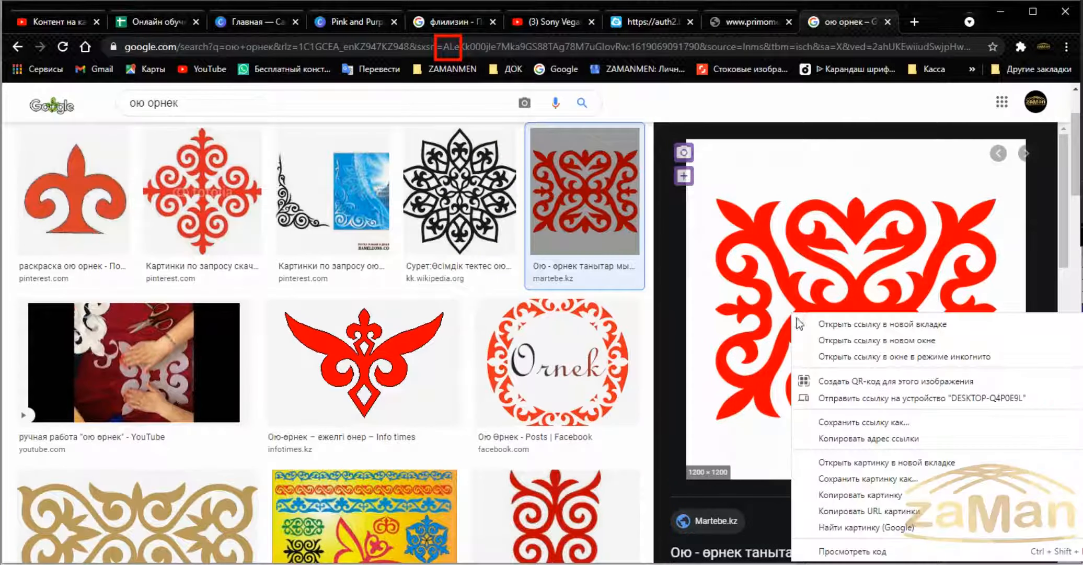
{"action": "left_click", "coordinate": [836, 494]}
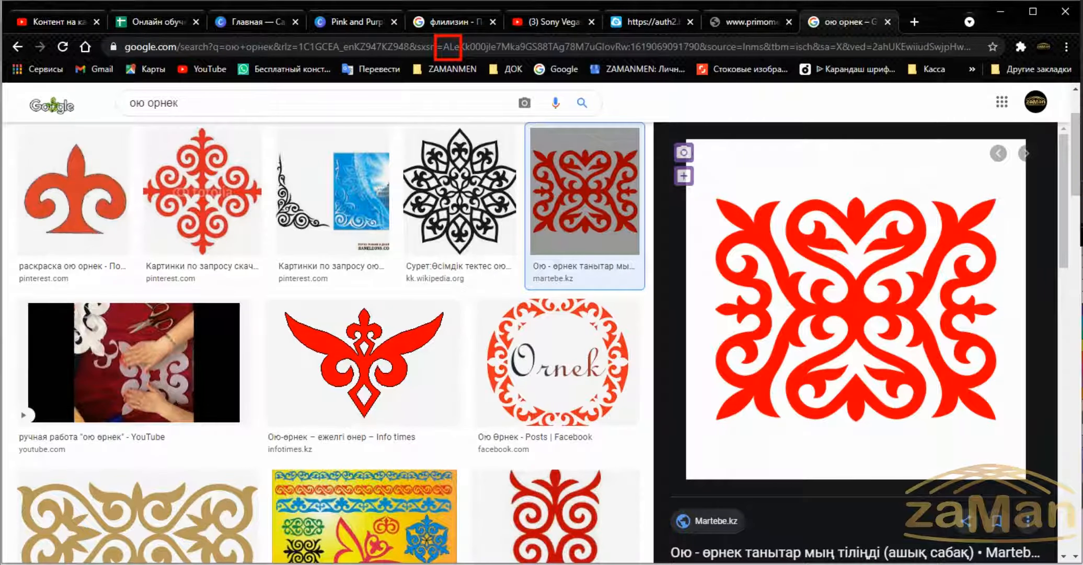
- Paste the copied ornament into the CorelDRAW Graphics page and move it down to about X -32 mm, Y -93 mm
{"action": "key", "text": "alt+Tab"}
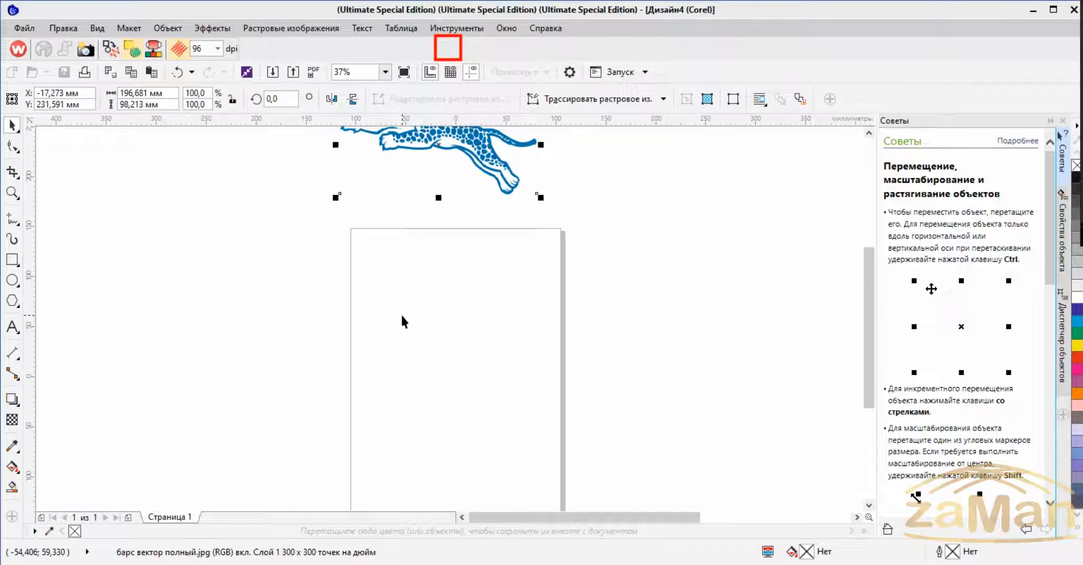
{"action": "left_click", "coordinate": [63, 27]}
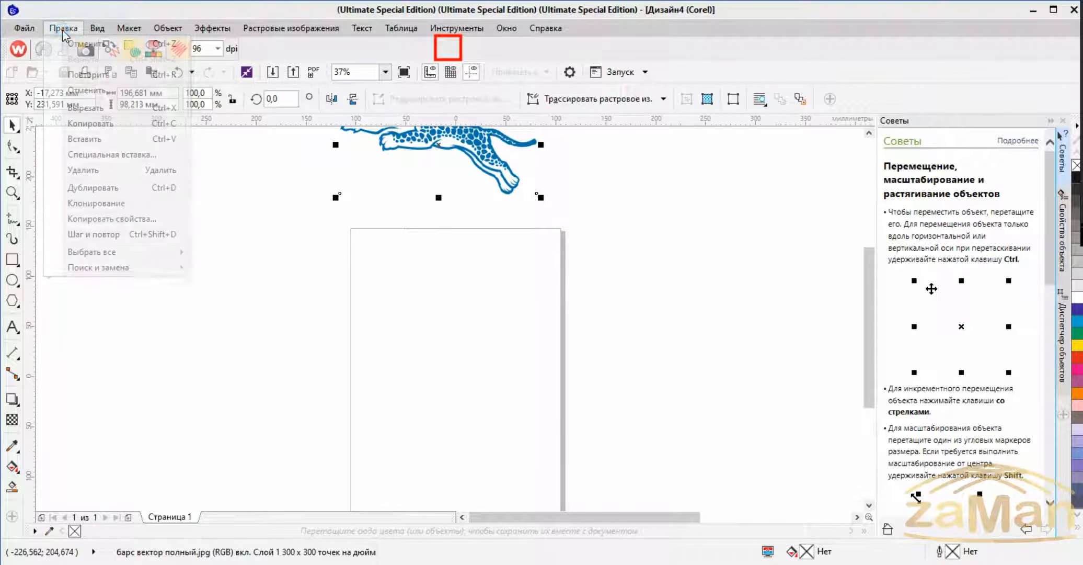
{"action": "left_click", "coordinate": [84, 138]}
{"action": "scroll", "coordinate": [463, 348], "scroll_direction": "down", "scroll_amount": 2}
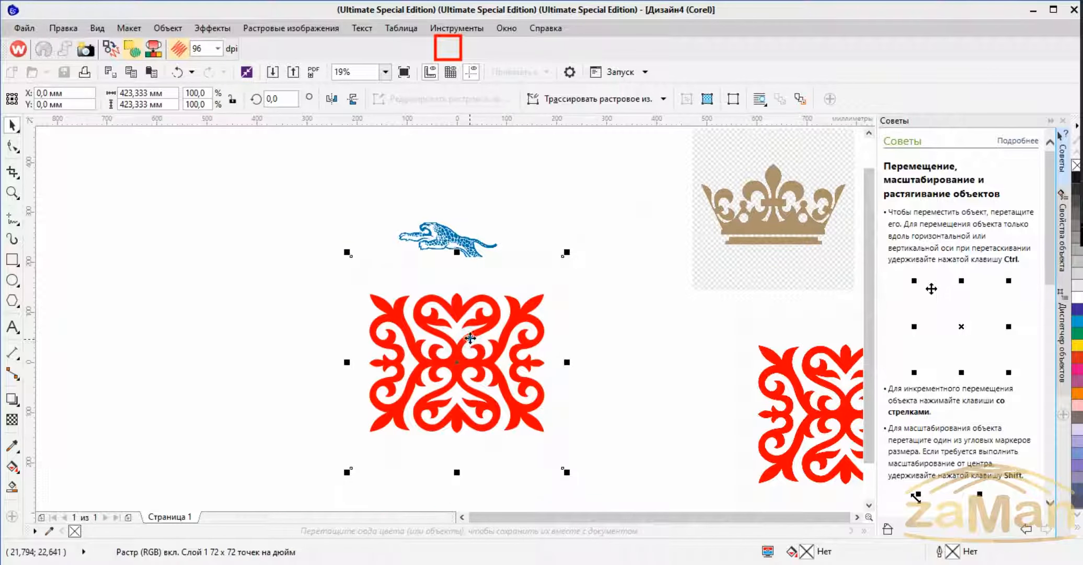
{"action": "left_click_drag", "start_coordinate": [471, 337], "coordinate": [454, 385]}
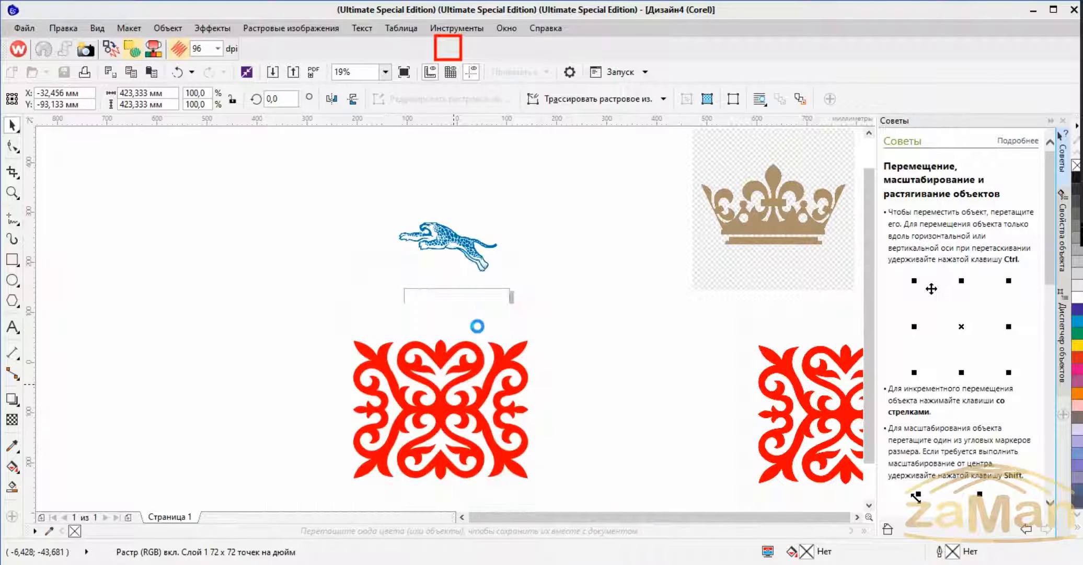
- Move the leopard image down closer to the ornament, to about X -52 mm, Y 195 mm, and clear the selection
{"action": "left_click_drag", "start_coordinate": [440, 255], "coordinate": [432, 268]}
{"action": "scroll", "coordinate": [454, 360], "scroll_direction": "down", "scroll_amount": 5}
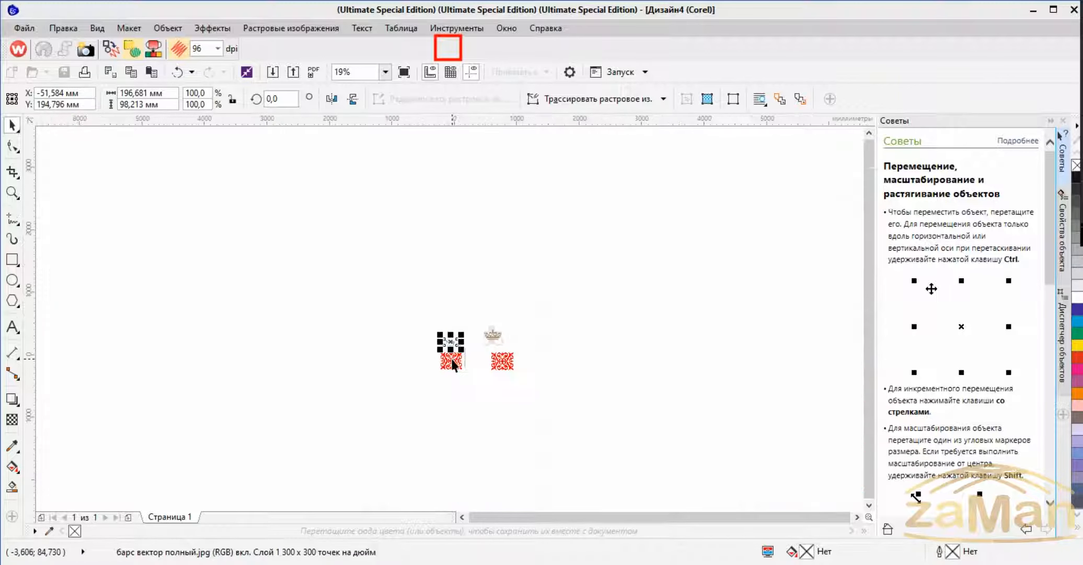
{"action": "scroll", "coordinate": [453, 364], "scroll_direction": "up", "scroll_amount": 6}
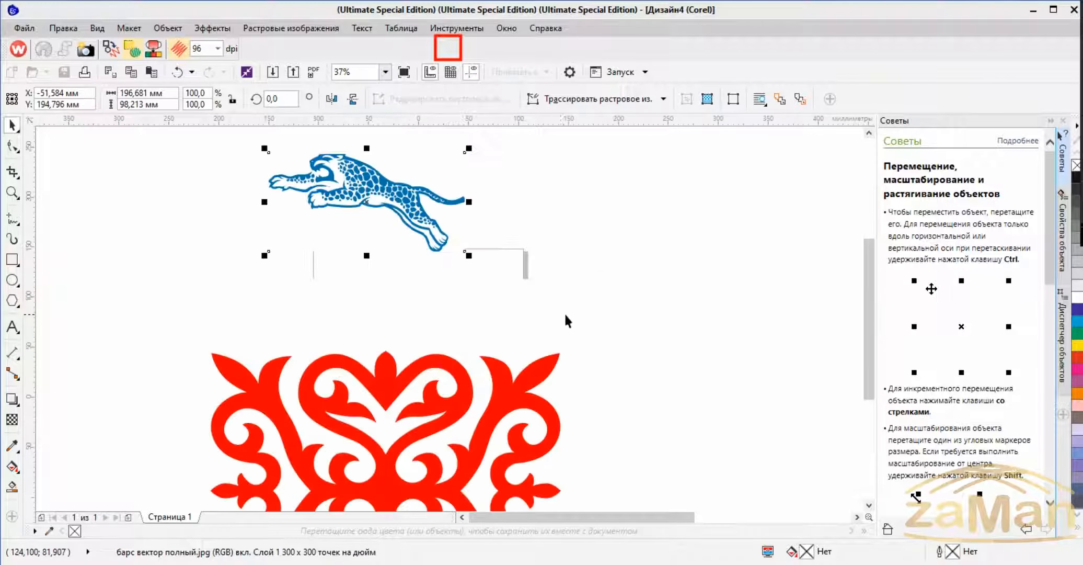
{"action": "scroll", "coordinate": [566, 317], "scroll_direction": "down", "scroll_amount": 3}
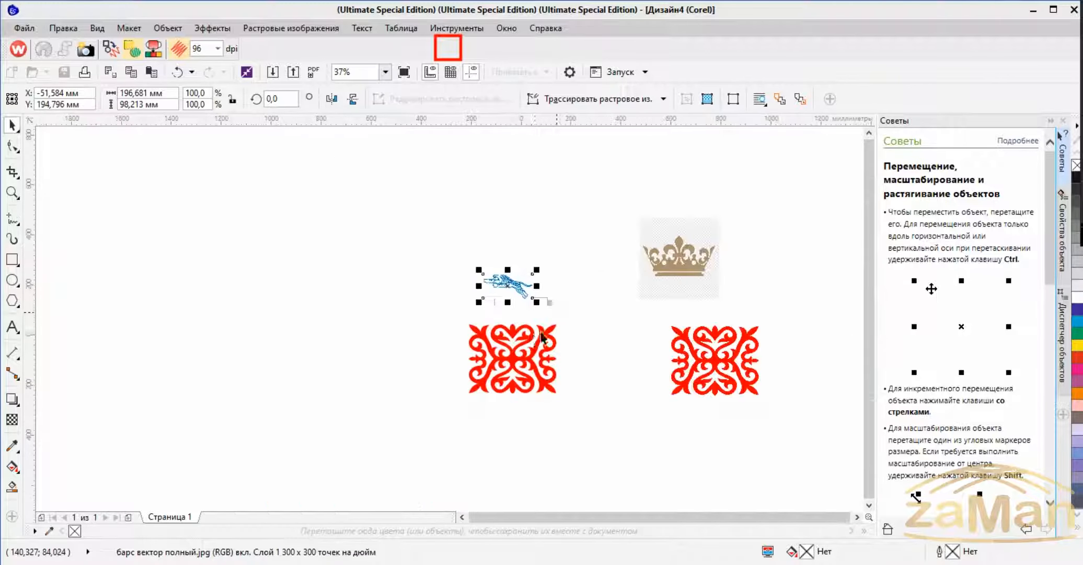
{"action": "left_click", "coordinate": [585, 306]}
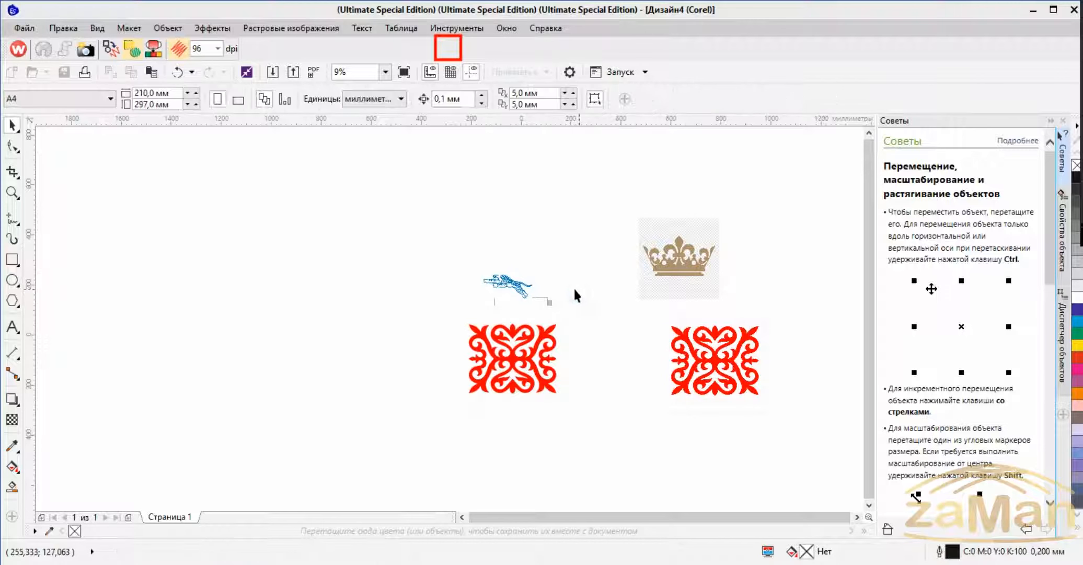
- Return to the embroidery workspace, move the leopard and newly pasted ornament together to about X -617 mm, Y 177 mm, and deselect them
{"action": "left_click", "coordinate": [20, 50]}
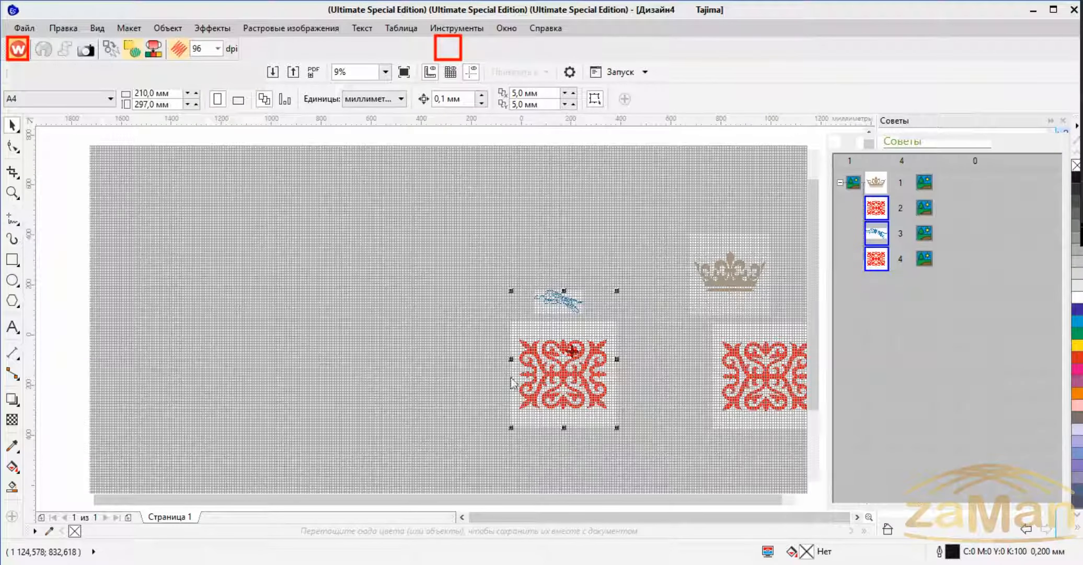
{"action": "scroll", "coordinate": [574, 330], "scroll_direction": "up", "scroll_amount": 6}
{"action": "scroll", "coordinate": [447, 309], "scroll_direction": "up", "scroll_amount": 2}
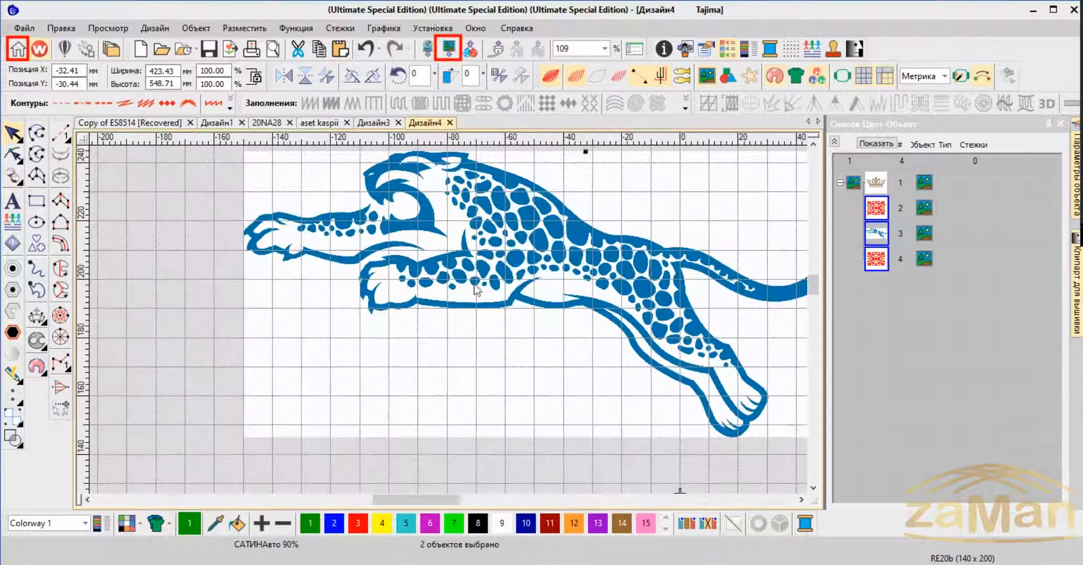
{"action": "scroll", "coordinate": [447, 314], "scroll_direction": "down", "scroll_amount": 4}
{"action": "scroll", "coordinate": [451, 319], "scroll_direction": "up", "scroll_amount": 2}
{"action": "scroll", "coordinate": [450, 319], "scroll_direction": "up", "scroll_amount": 1}
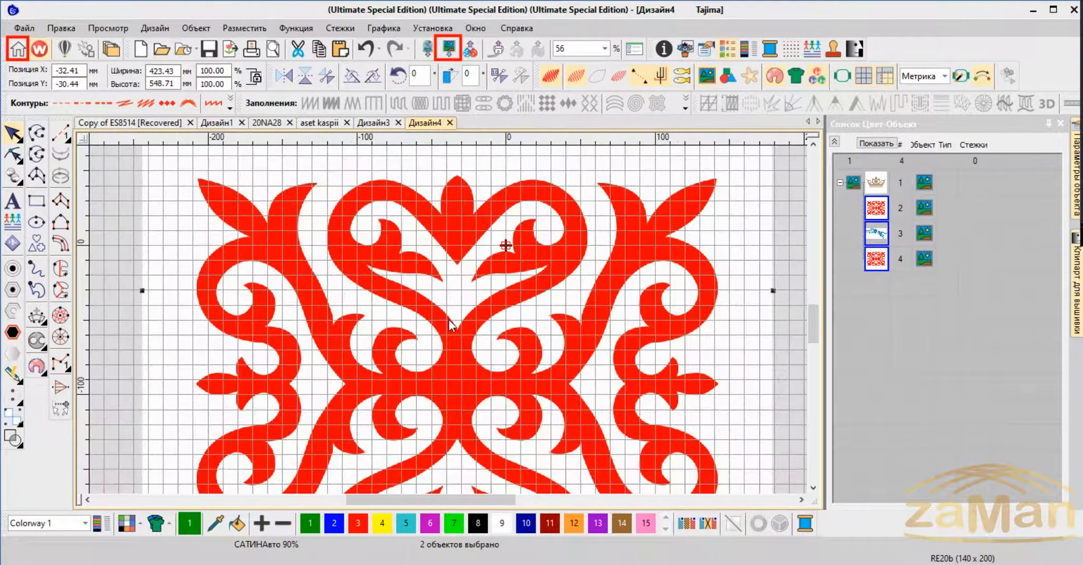
{"action": "scroll", "coordinate": [449, 322], "scroll_direction": "down", "scroll_amount": 3}
{"action": "scroll", "coordinate": [448, 325], "scroll_direction": "up", "scroll_amount": 2}
{"action": "scroll", "coordinate": [448, 325], "scroll_direction": "down", "scroll_amount": 2}
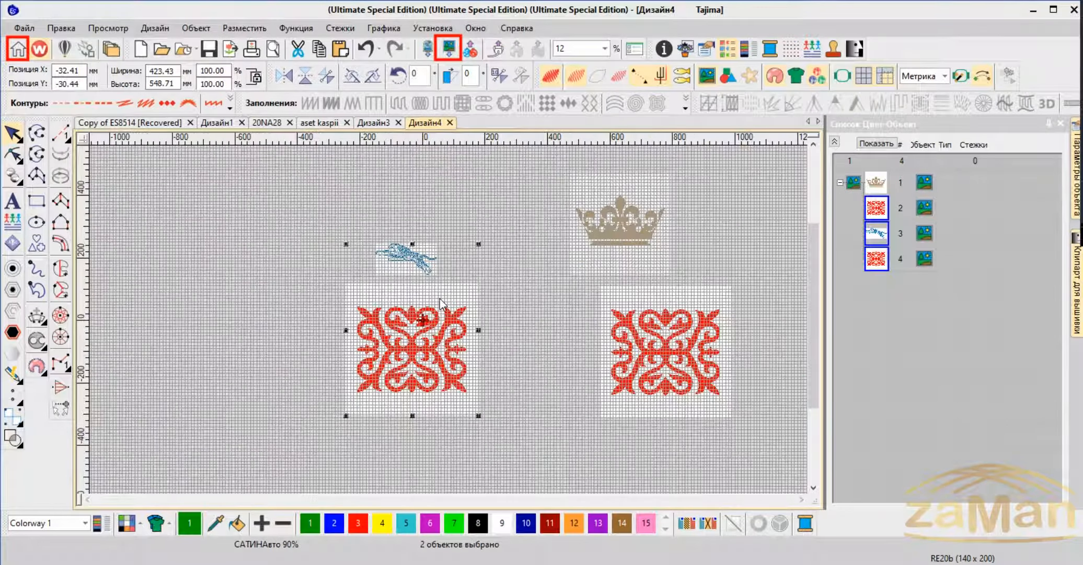
{"action": "left_click_drag", "start_coordinate": [408, 257], "coordinate": [228, 197]}
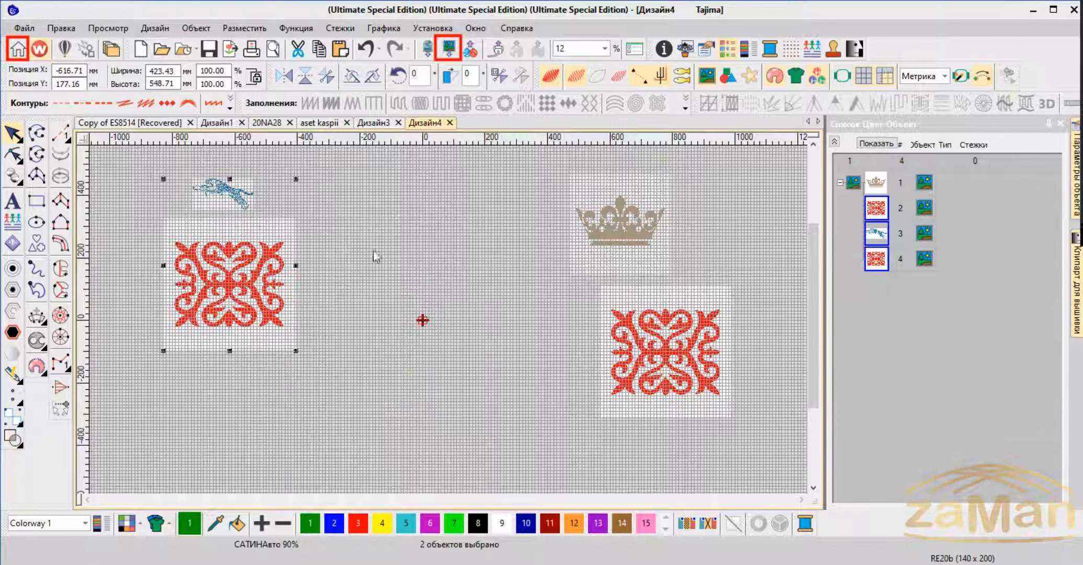
{"action": "left_click", "coordinate": [285, 215]}
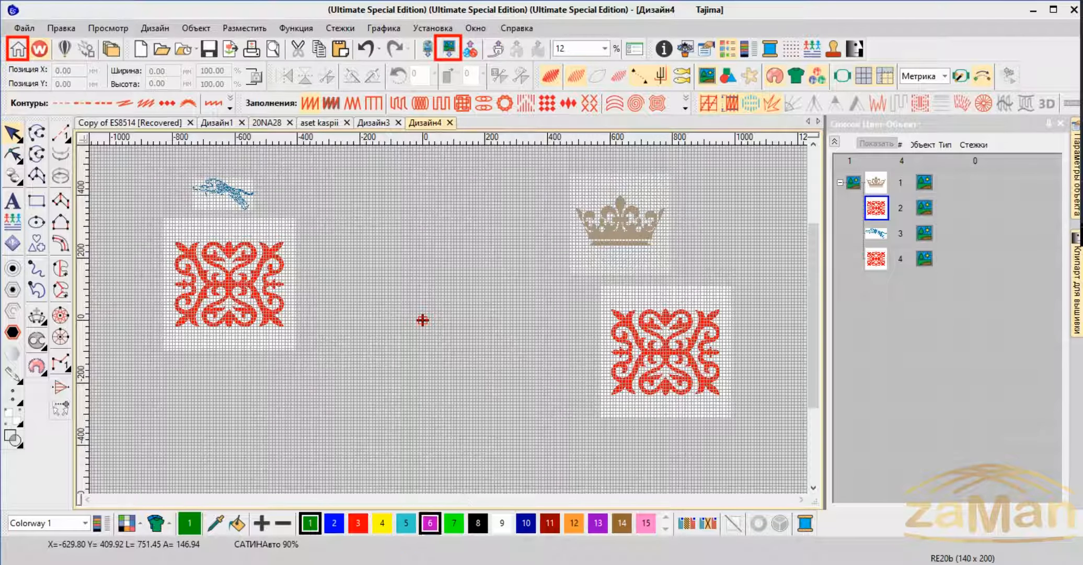
- Switch to the blank Paint canvas
{"action": "mouse_move", "coordinate": [375, 563]}
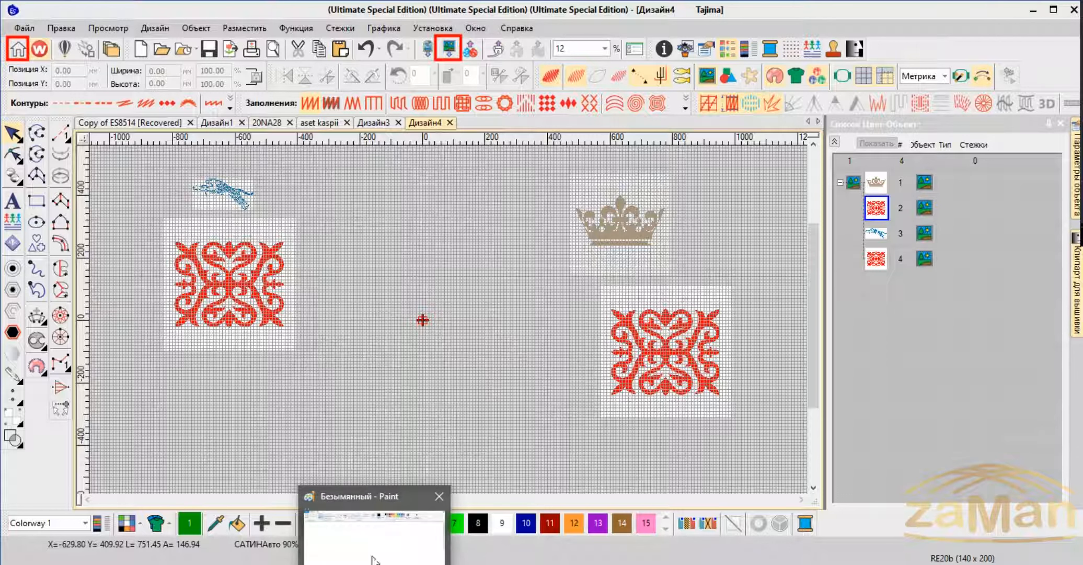
{"action": "mouse_move", "coordinate": [383, 513]}
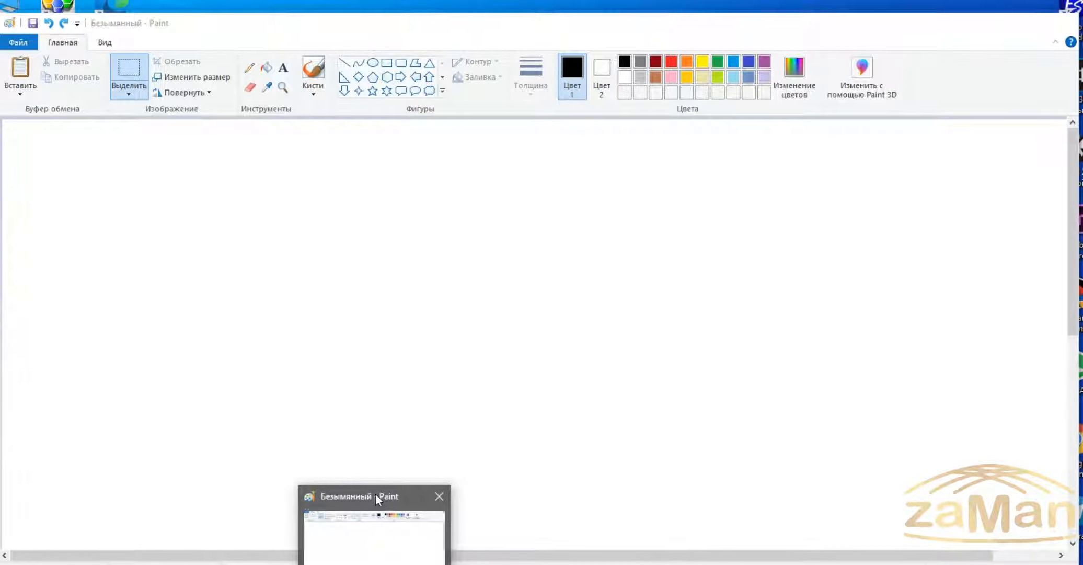
{"action": "left_click", "coordinate": [380, 508]}
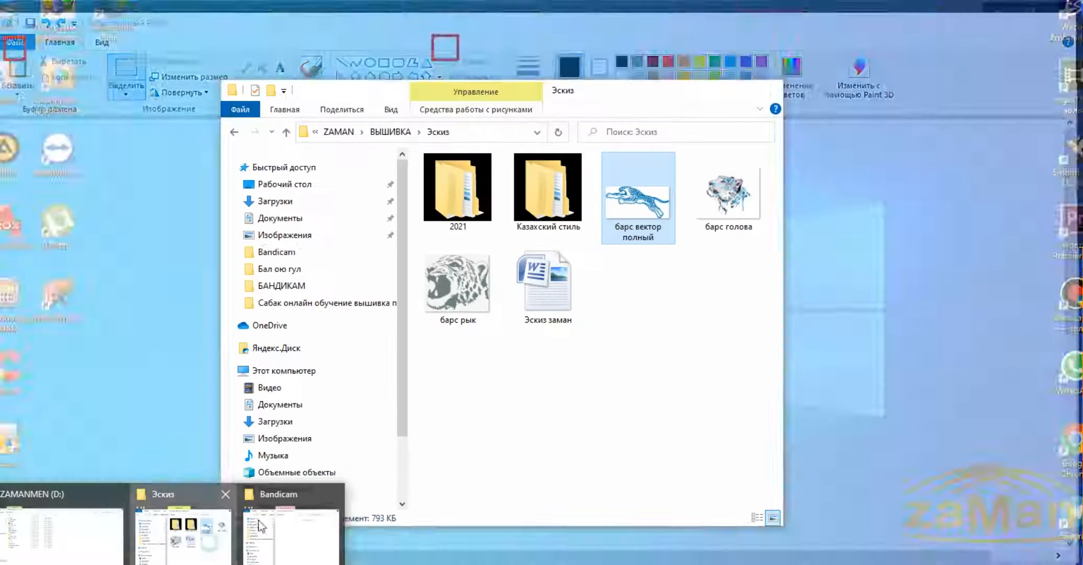
- Open the барс вектор полный picture from the Эскиз folder, copy it, and put away the photo viewer and folder window
{"action": "left_click", "coordinate": [215, 553]}
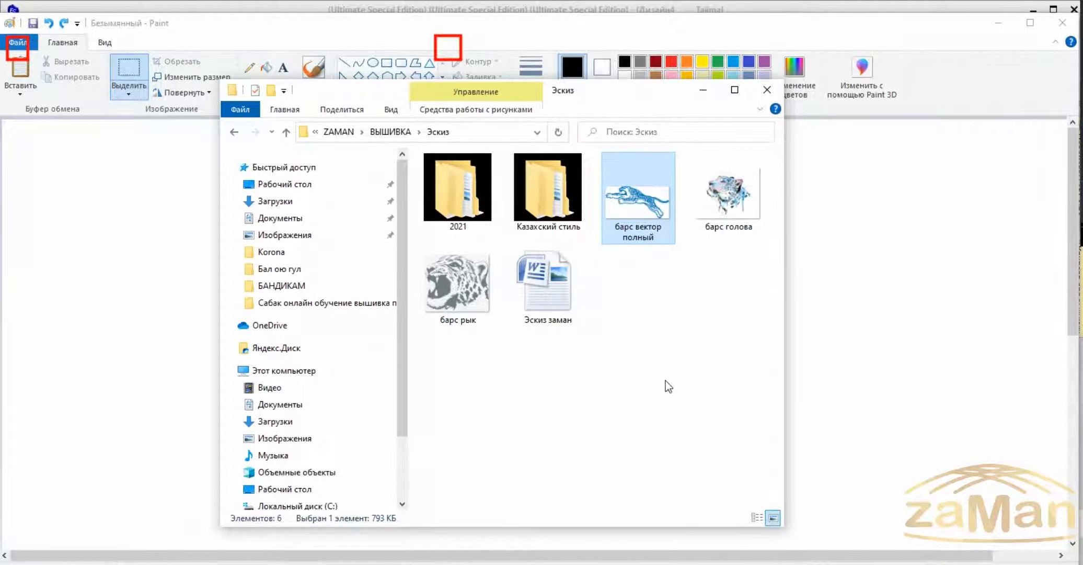
{"action": "key", "text": "Return"}
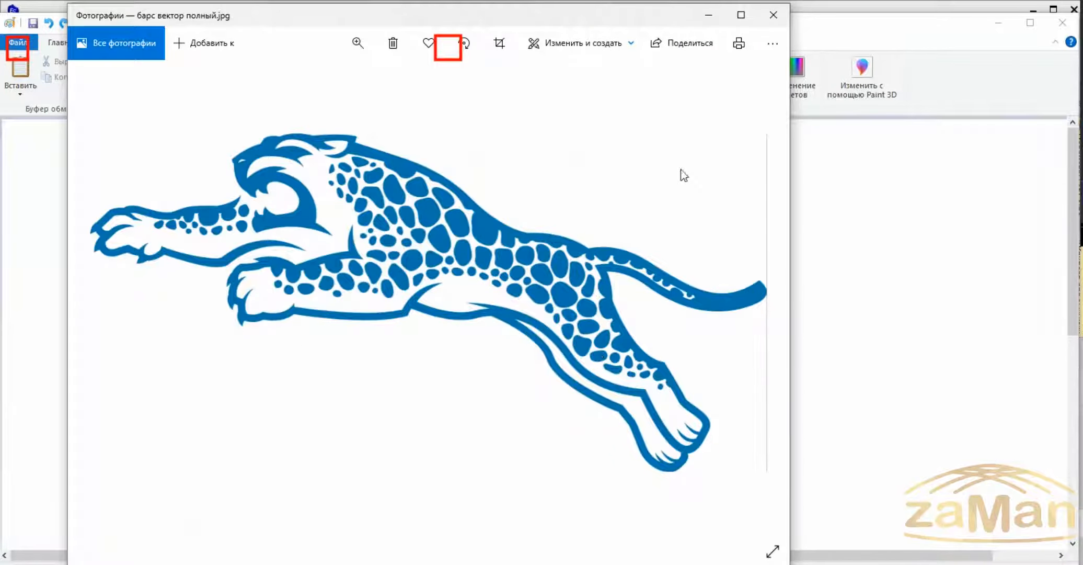
{"action": "right_click", "coordinate": [490, 267]}
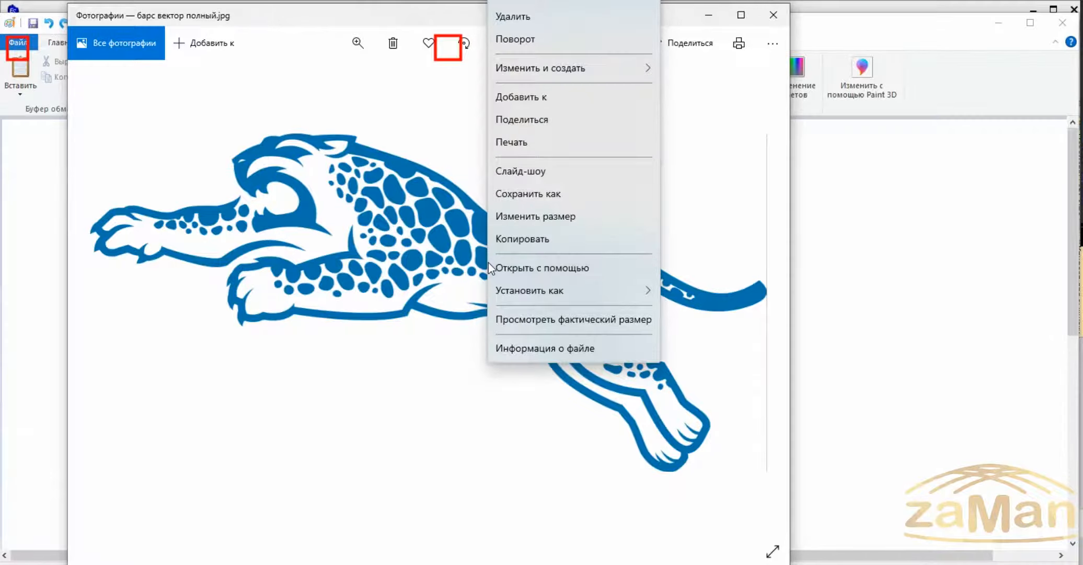
{"action": "left_click", "coordinate": [517, 243]}
{"action": "left_click", "coordinate": [773, 14]}
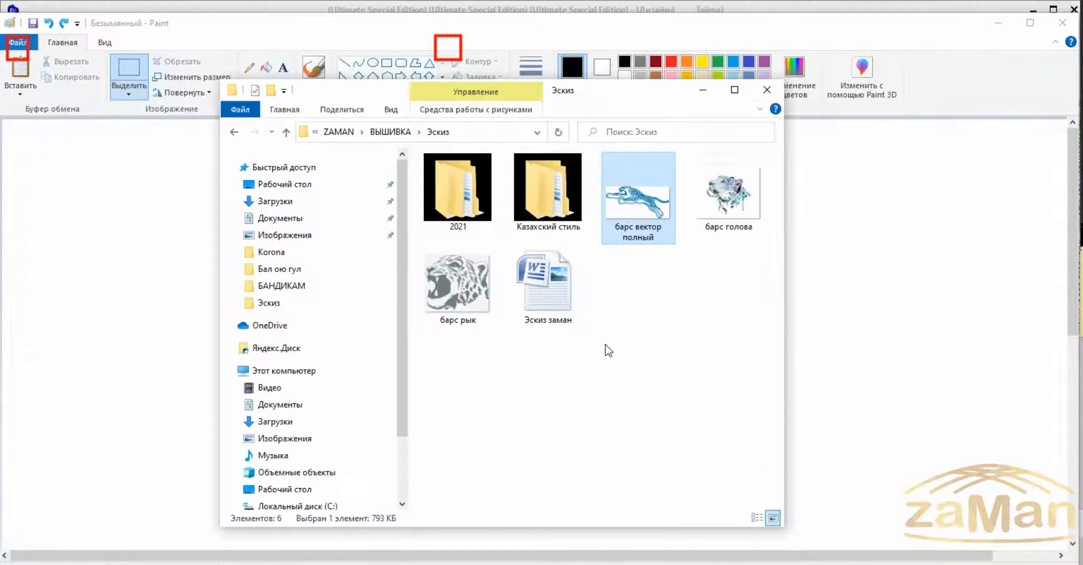
{"action": "left_click", "coordinate": [703, 91]}
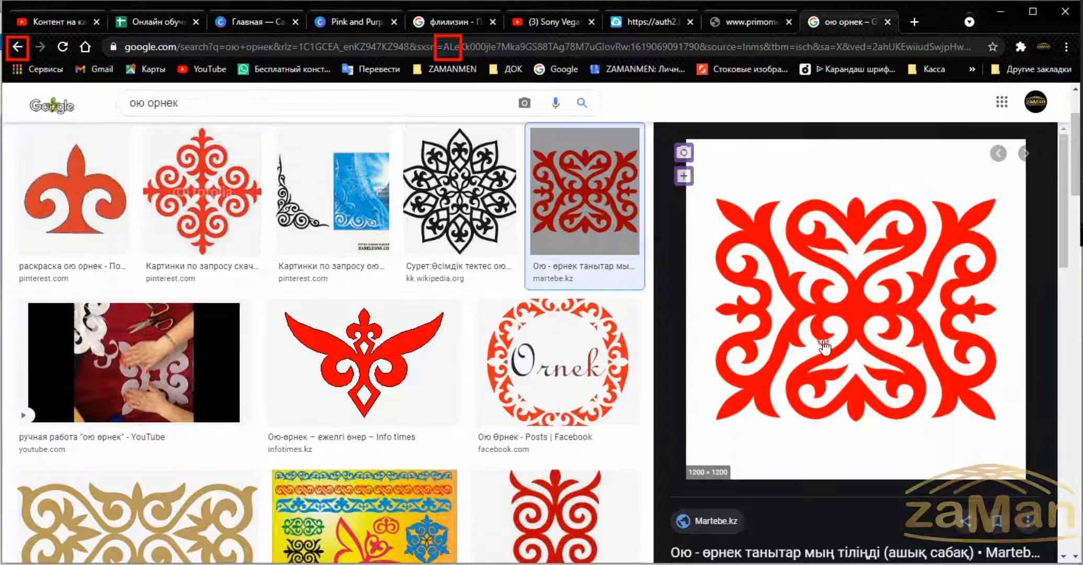
- Copy the enlarged red ornament from the browser's image search results and paste it onto the Paint canvas
{"action": "right_click", "coordinate": [824, 345]}
{"action": "left_click", "coordinate": [844, 272]}
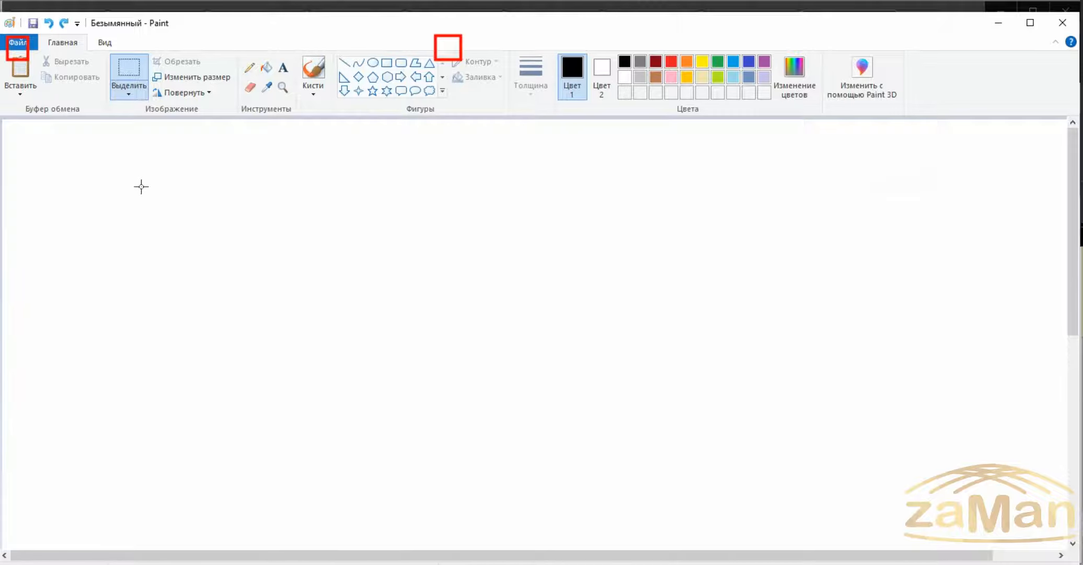
{"action": "left_click", "coordinate": [98, 44]}
{"action": "left_click", "coordinate": [78, 42]}
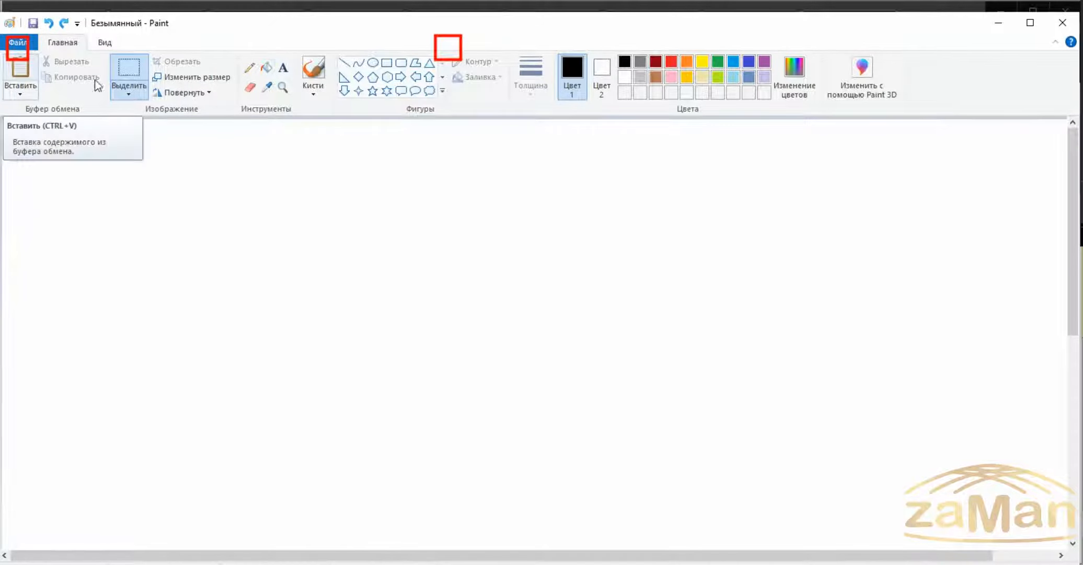
{"action": "left_click", "coordinate": [16, 79]}
{"action": "scroll", "coordinate": [361, 325], "scroll_direction": "down", "scroll_amount": 3}
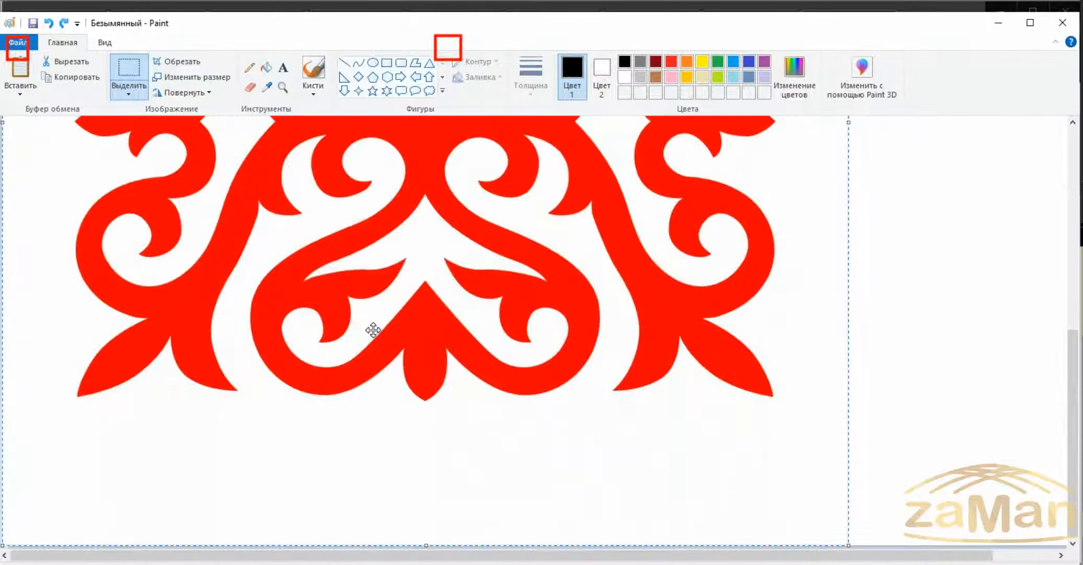
{"action": "scroll", "coordinate": [382, 308], "scroll_direction": "up", "scroll_amount": 1}
{"action": "scroll", "coordinate": [395, 294], "scroll_direction": "down", "scroll_amount": 1}
{"action": "scroll", "coordinate": [429, 250], "scroll_direction": "up", "scroll_amount": 3}
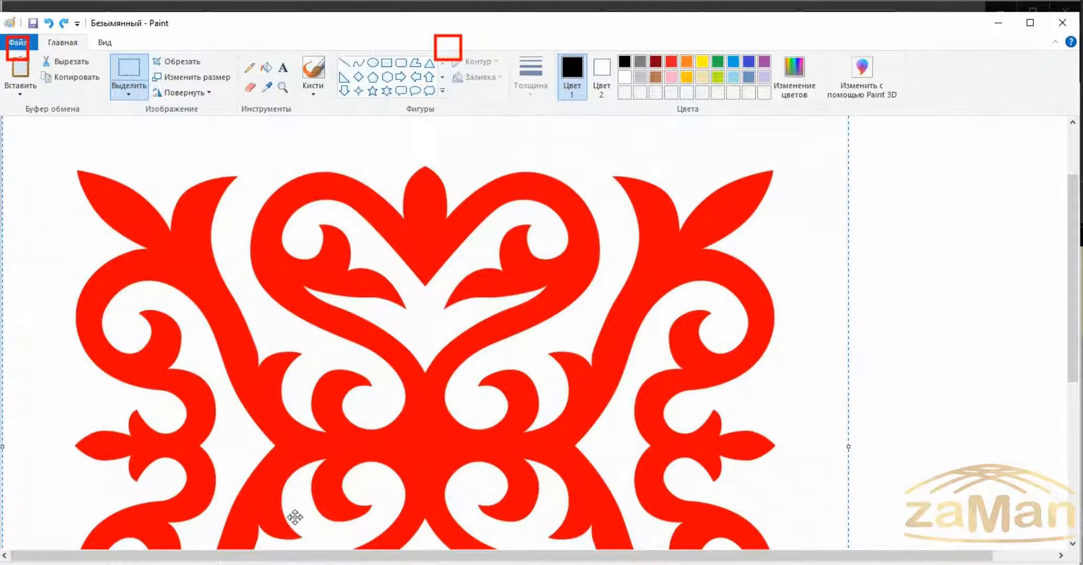
{"action": "scroll", "coordinate": [382, 409], "scroll_direction": "down", "scroll_amount": 2}
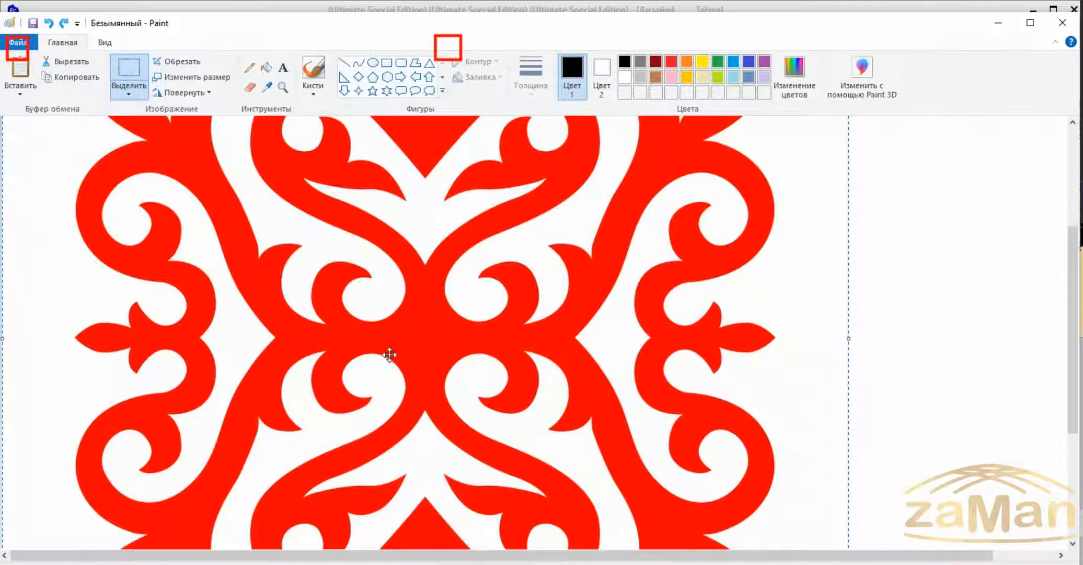
{"action": "scroll", "coordinate": [392, 331], "scroll_direction": "down", "scroll_amount": 2}
{"action": "scroll", "coordinate": [368, 310], "scroll_direction": "up", "scroll_amount": 2}
- Save the Paint picture in PNG format as Барыс in the Изображения folder
{"action": "left_click", "coordinate": [18, 43]}
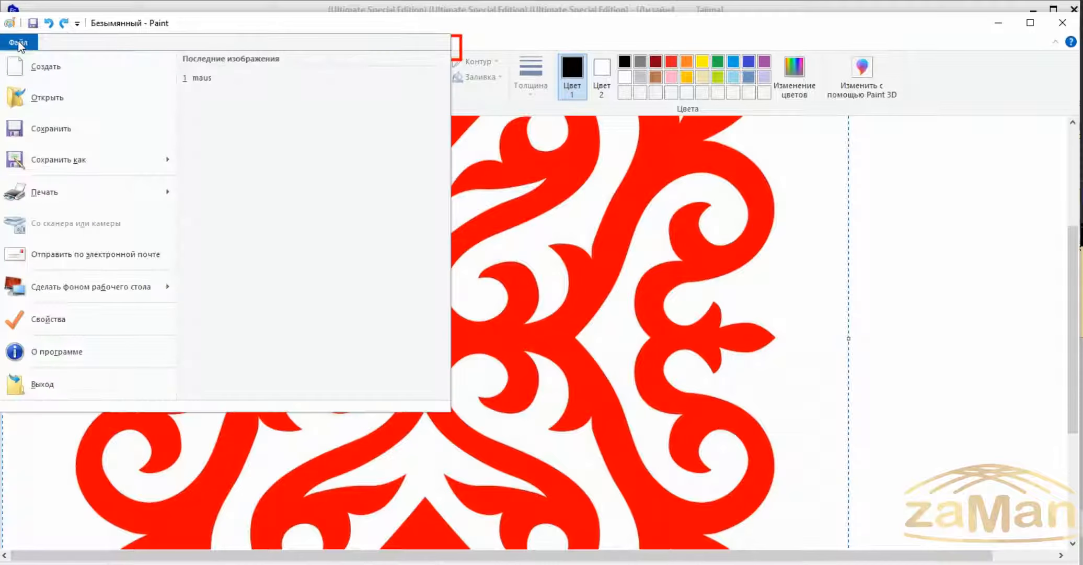
{"action": "mouse_move", "coordinate": [57, 166]}
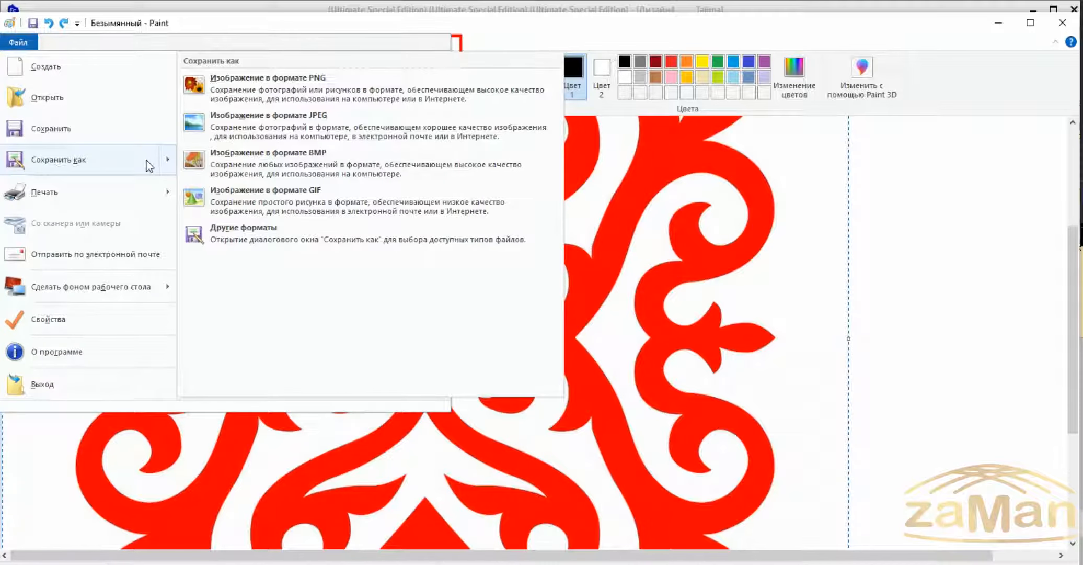
{"action": "left_click", "coordinate": [207, 98]}
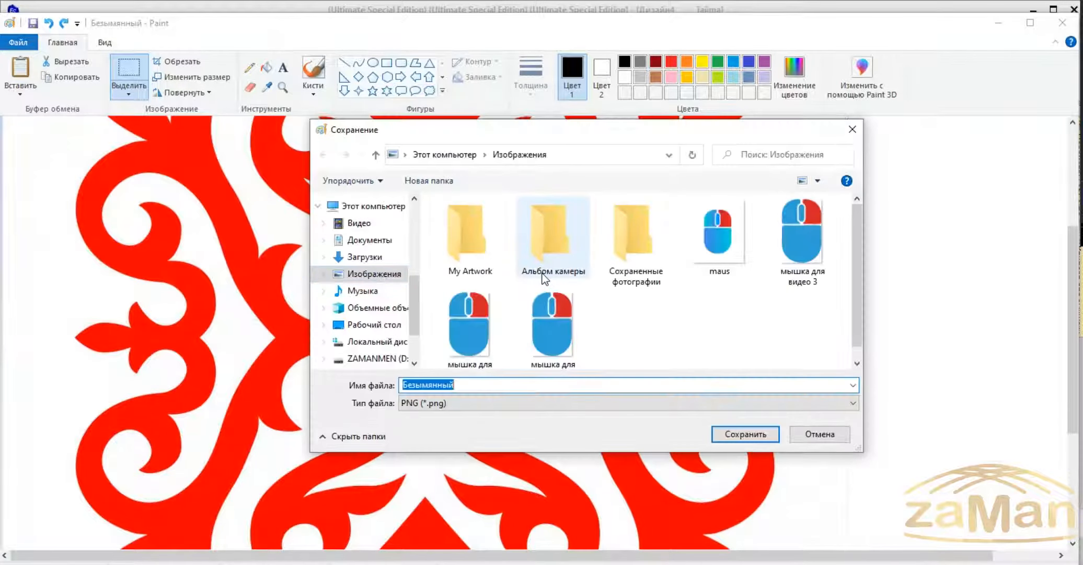
{"action": "left_click", "coordinate": [369, 278]}
{"action": "double_click", "coordinate": [480, 389]}
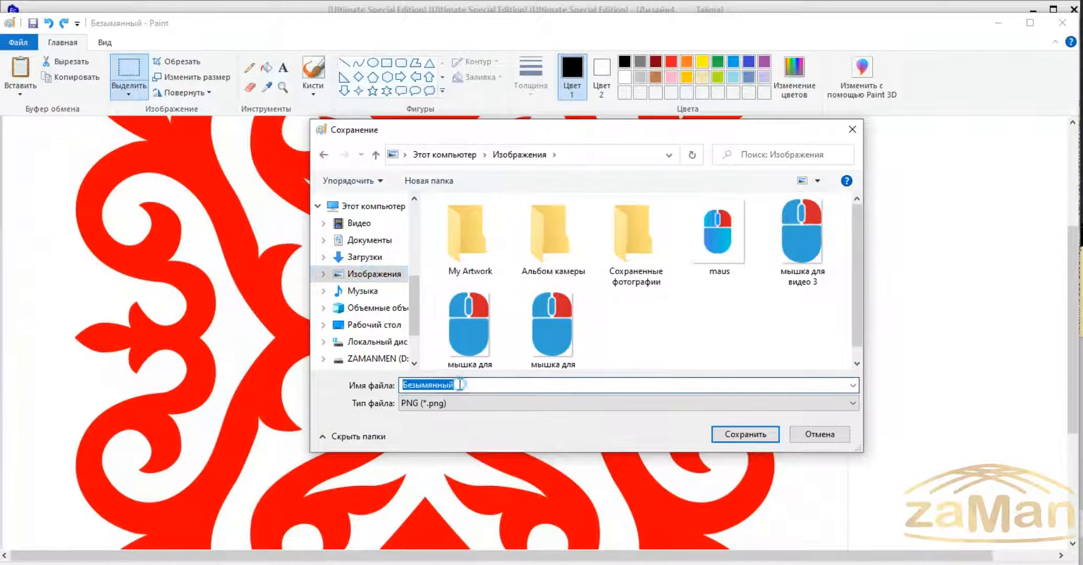
{"action": "type", "text": "Барыс"}
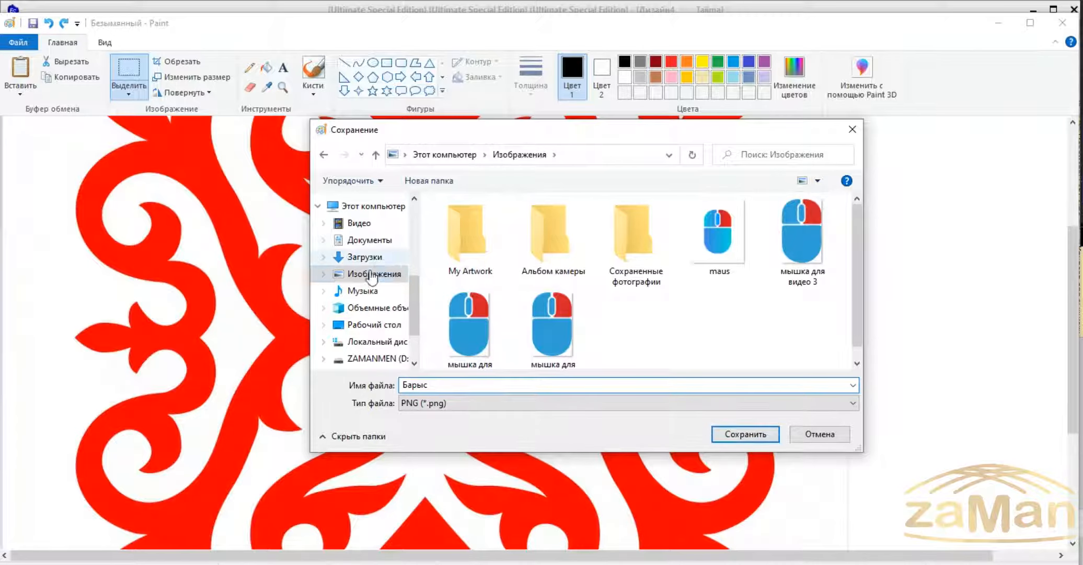
{"action": "left_click", "coordinate": [746, 434]}
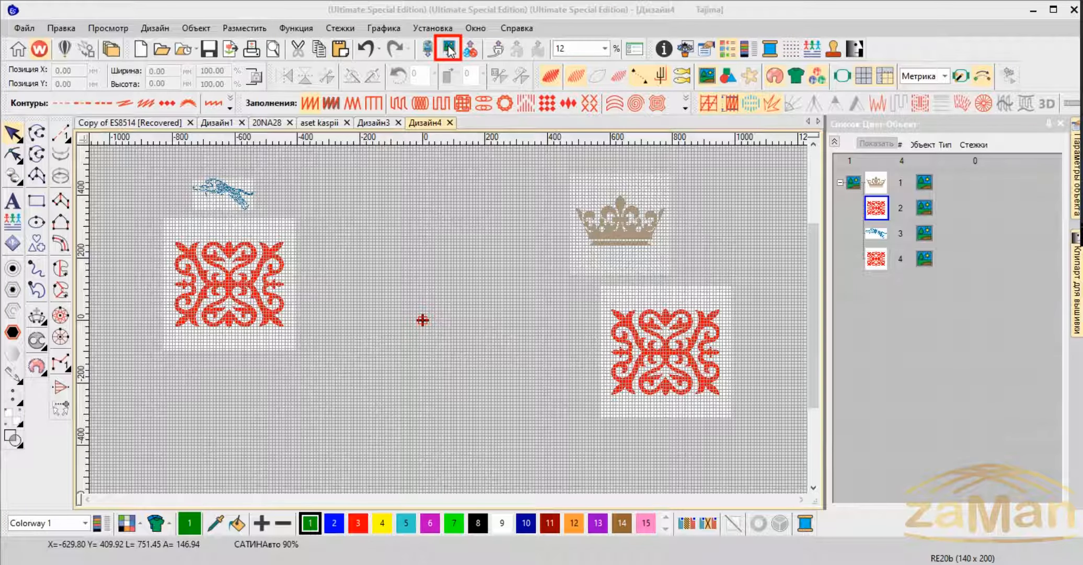
- Insert the Барыс image file from the Изображения folder into the embroidery design
{"action": "left_click", "coordinate": [449, 50]}
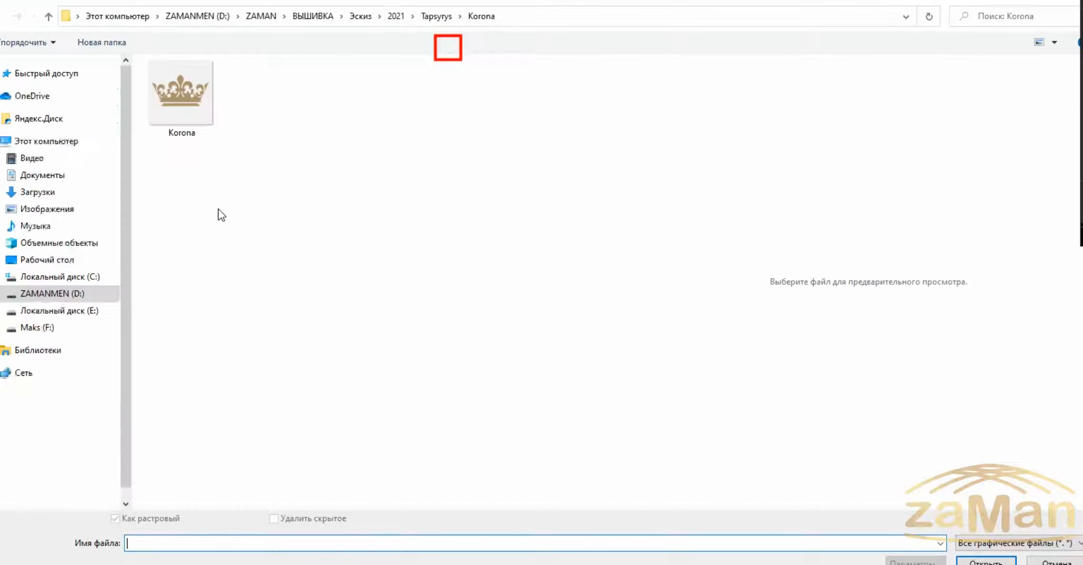
{"action": "left_click", "coordinate": [89, 141]}
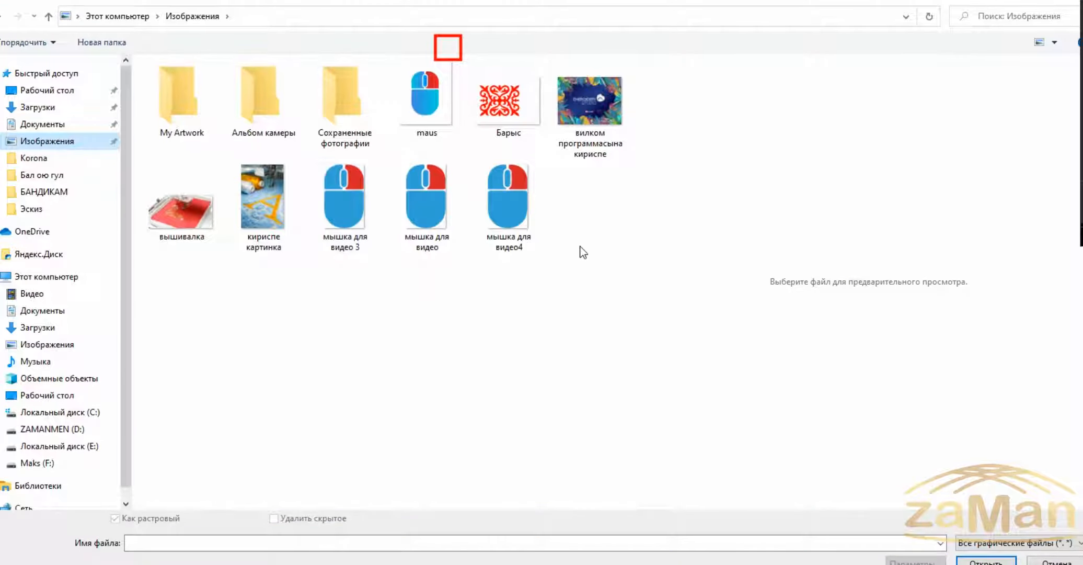
{"action": "left_click", "coordinate": [506, 115]}
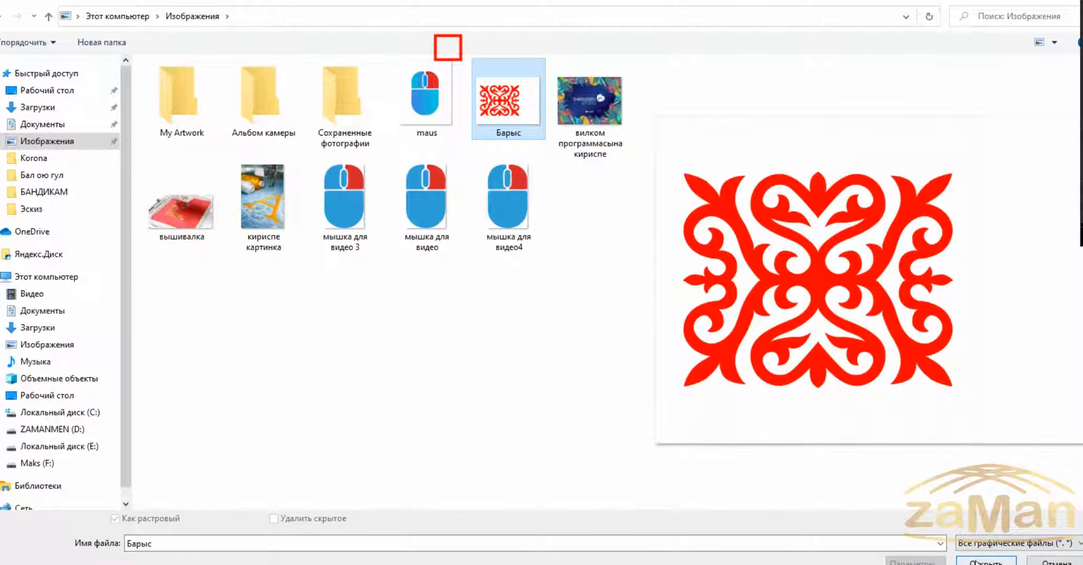
{"action": "left_click", "coordinate": [986, 562]}
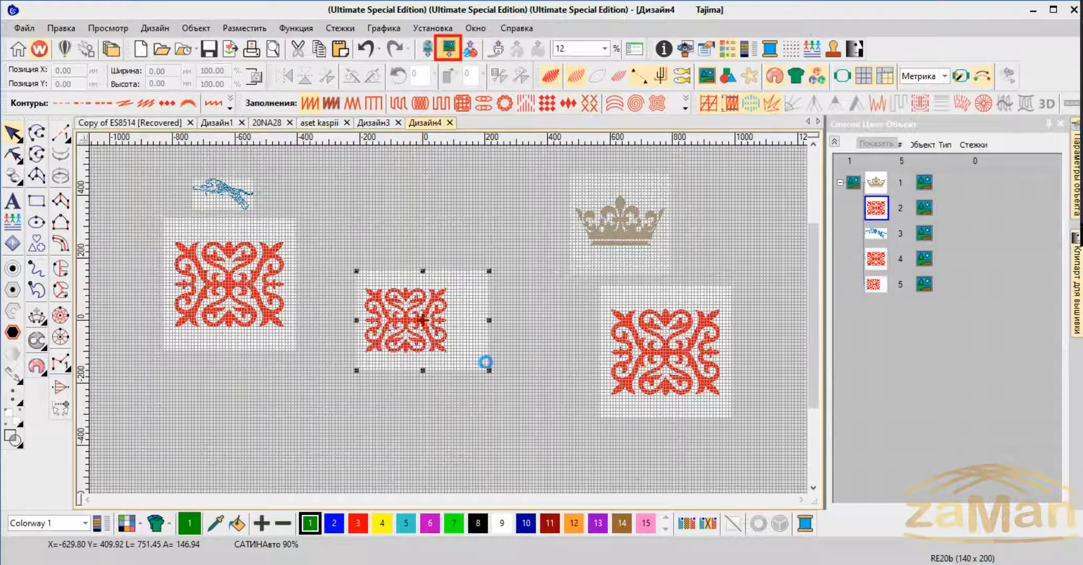
- Move the inserted Барыс ornament up above the design's origin marker and clear the selection
{"action": "scroll", "coordinate": [451, 325], "scroll_direction": "up", "scroll_amount": 5}
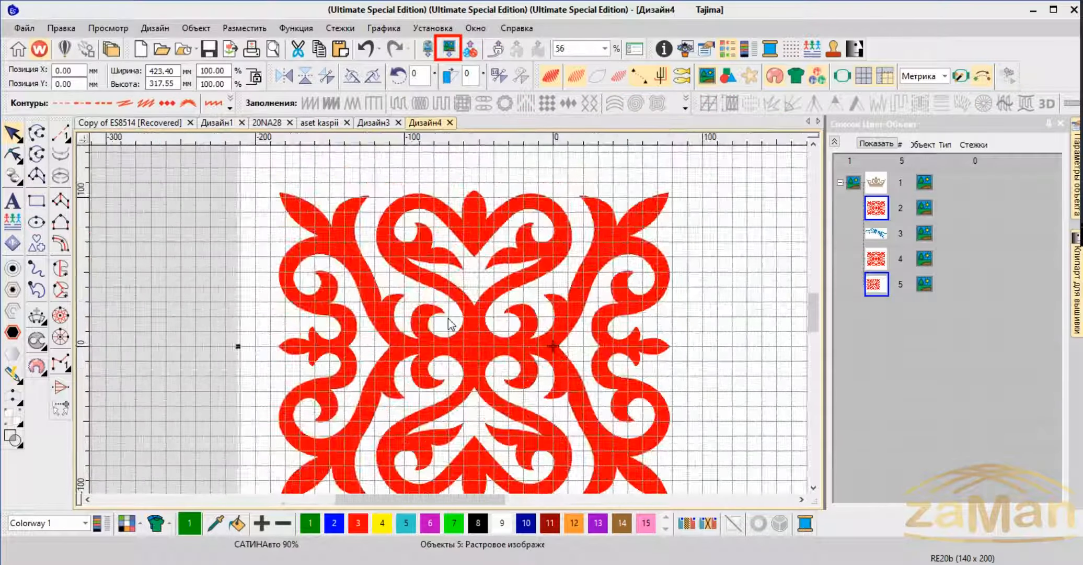
{"action": "scroll", "coordinate": [467, 365], "scroll_direction": "down", "scroll_amount": 5}
{"action": "scroll", "coordinate": [452, 324], "scroll_direction": "up", "scroll_amount": 2}
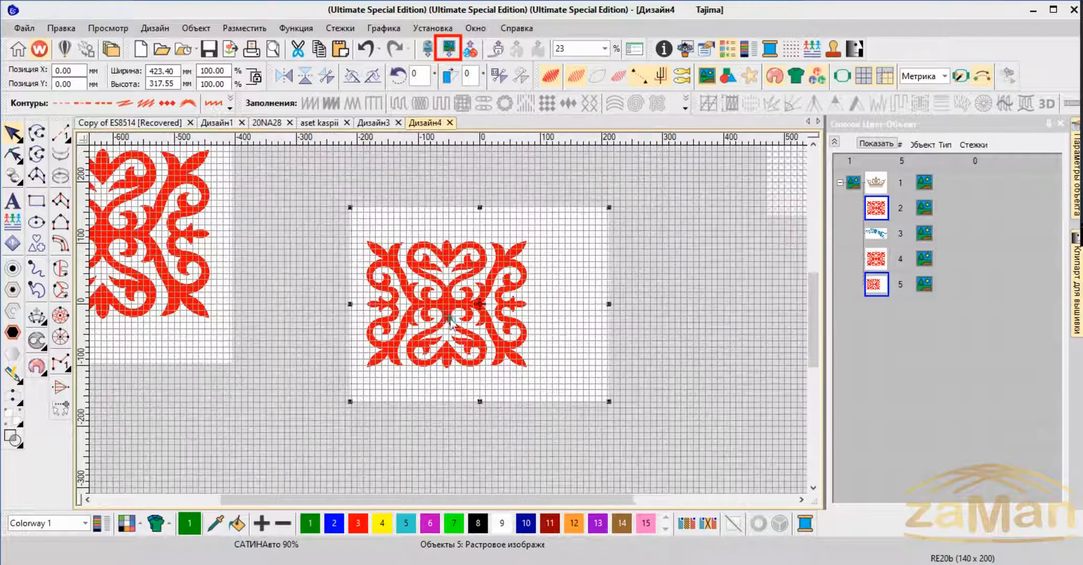
{"action": "scroll", "coordinate": [515, 334], "scroll_direction": "down", "scroll_amount": 4}
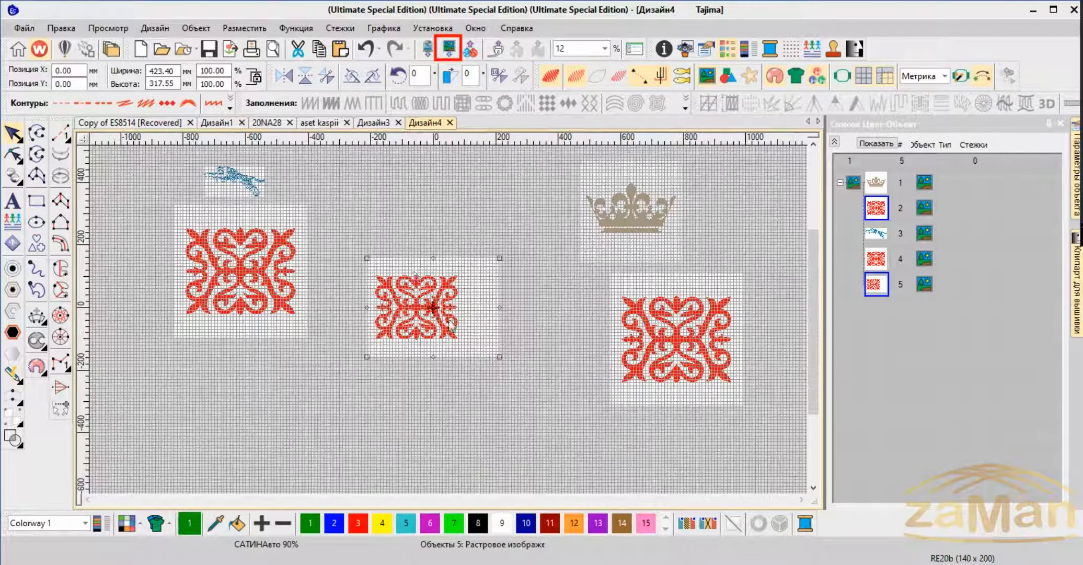
{"action": "scroll", "coordinate": [477, 366], "scroll_direction": "up", "scroll_amount": 3}
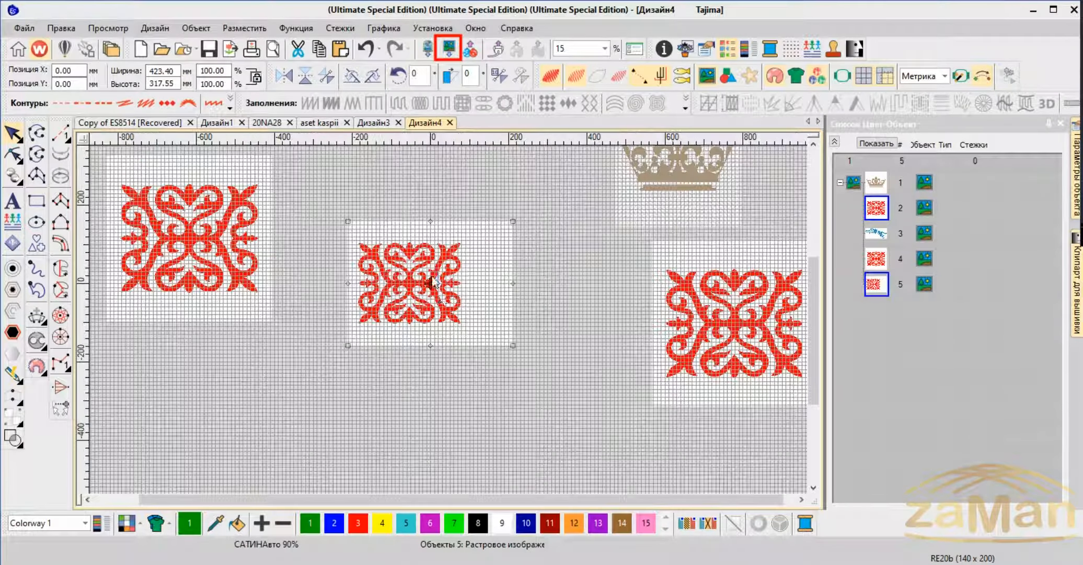
{"action": "left_click_drag", "start_coordinate": [434, 283], "coordinate": [450, 210]}
{"action": "left_click", "coordinate": [444, 330]}
{"action": "scroll", "coordinate": [451, 331], "scroll_direction": "down", "scroll_amount": 1}
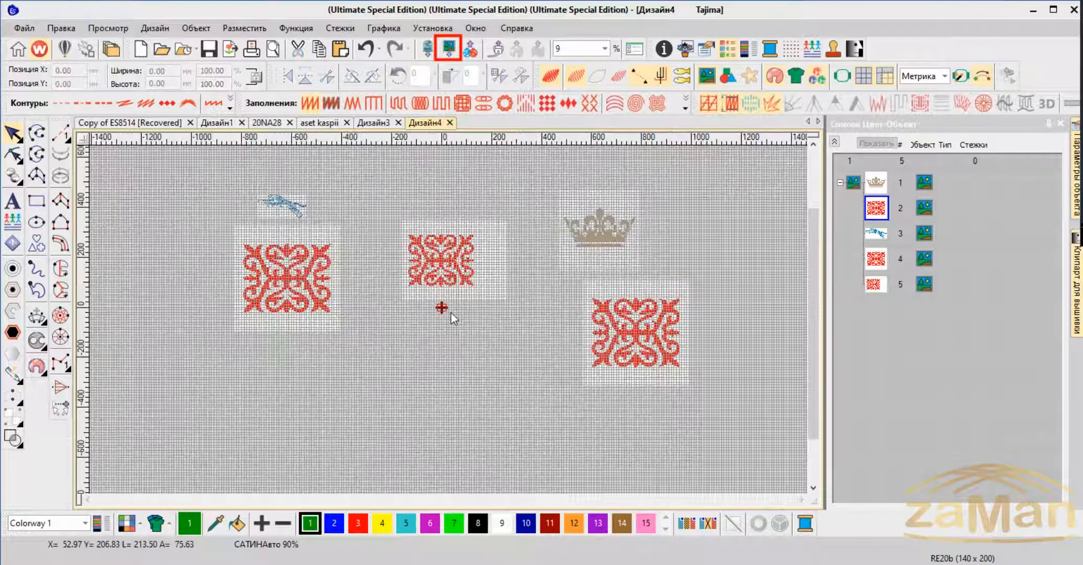